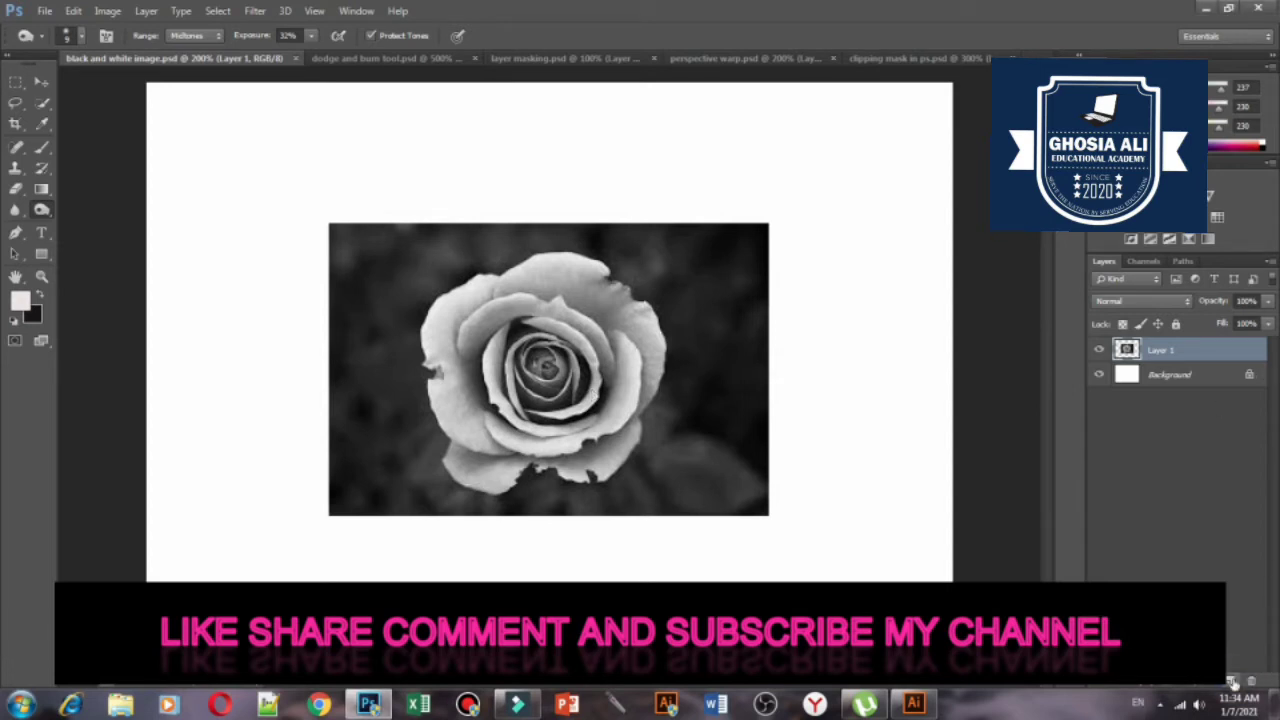
Unlock the Background as Layer 0 and place a new empty Layer 2 above Layer 1.
click(1249, 377)
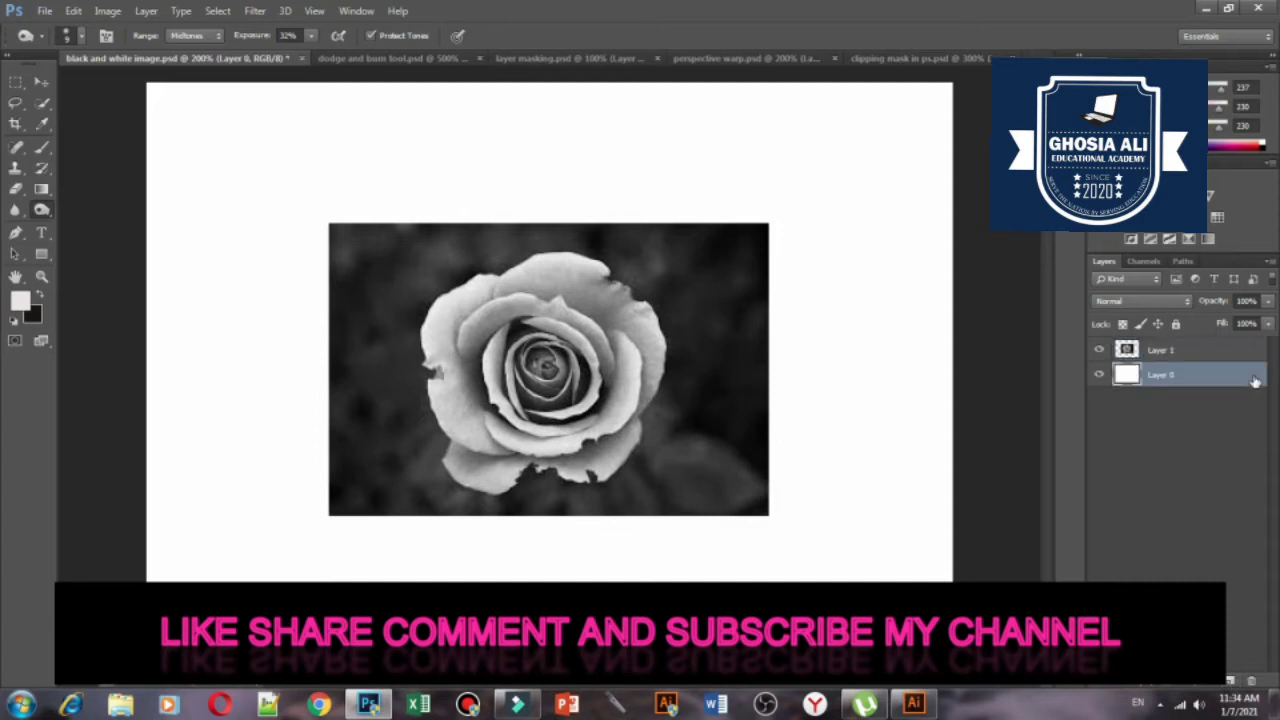
click(1231, 681)
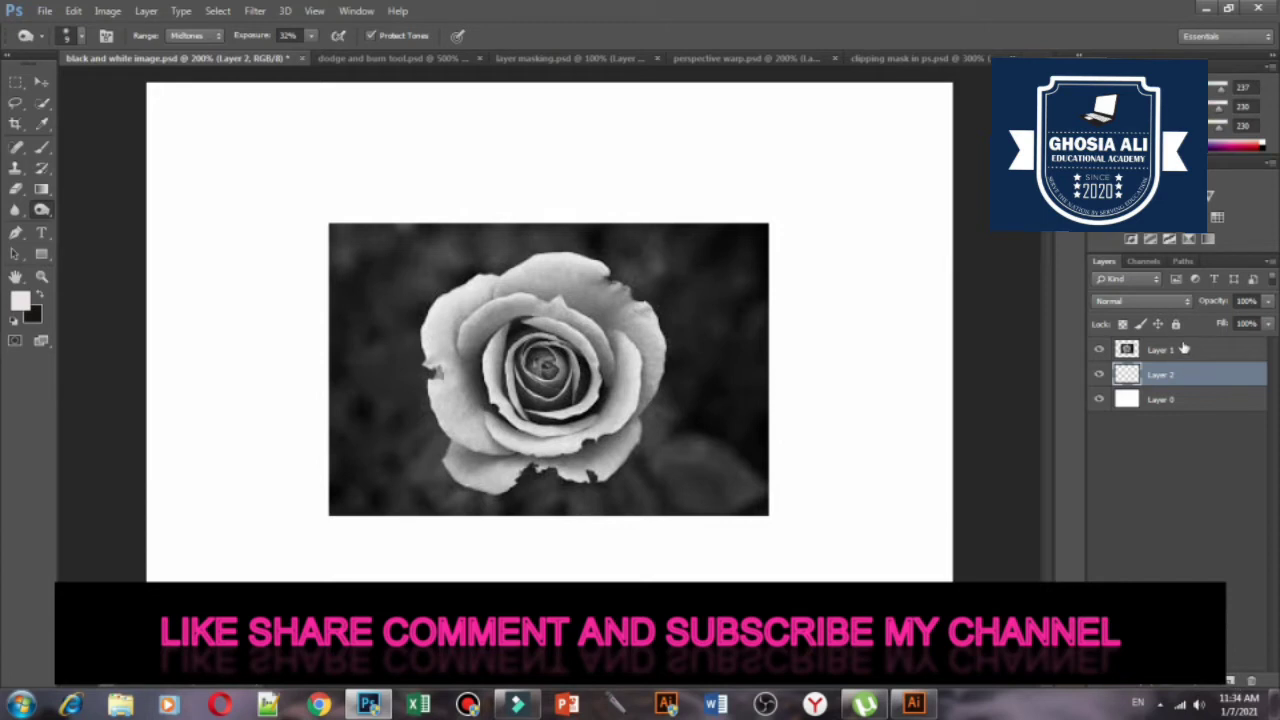
drag(1187, 349, 1189, 389)
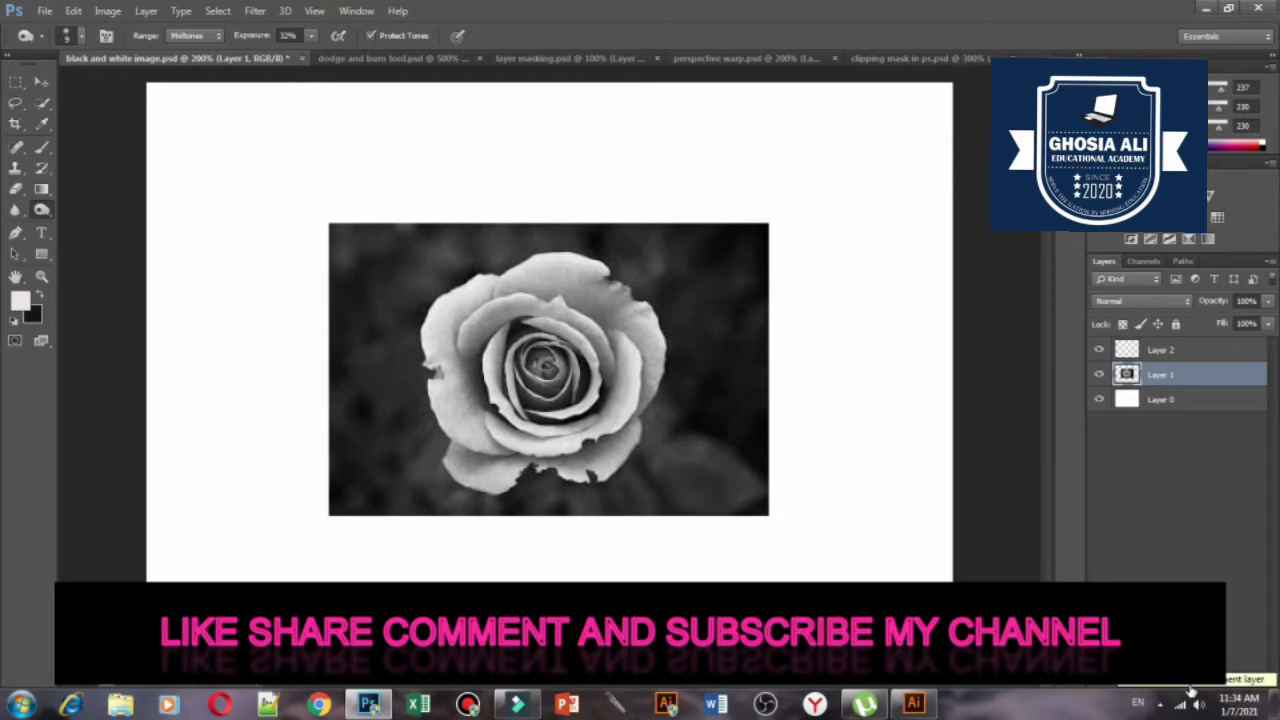
Add a Solid Color fill layer, Color Fill 1, initially set to a dark green.
click(1190, 690)
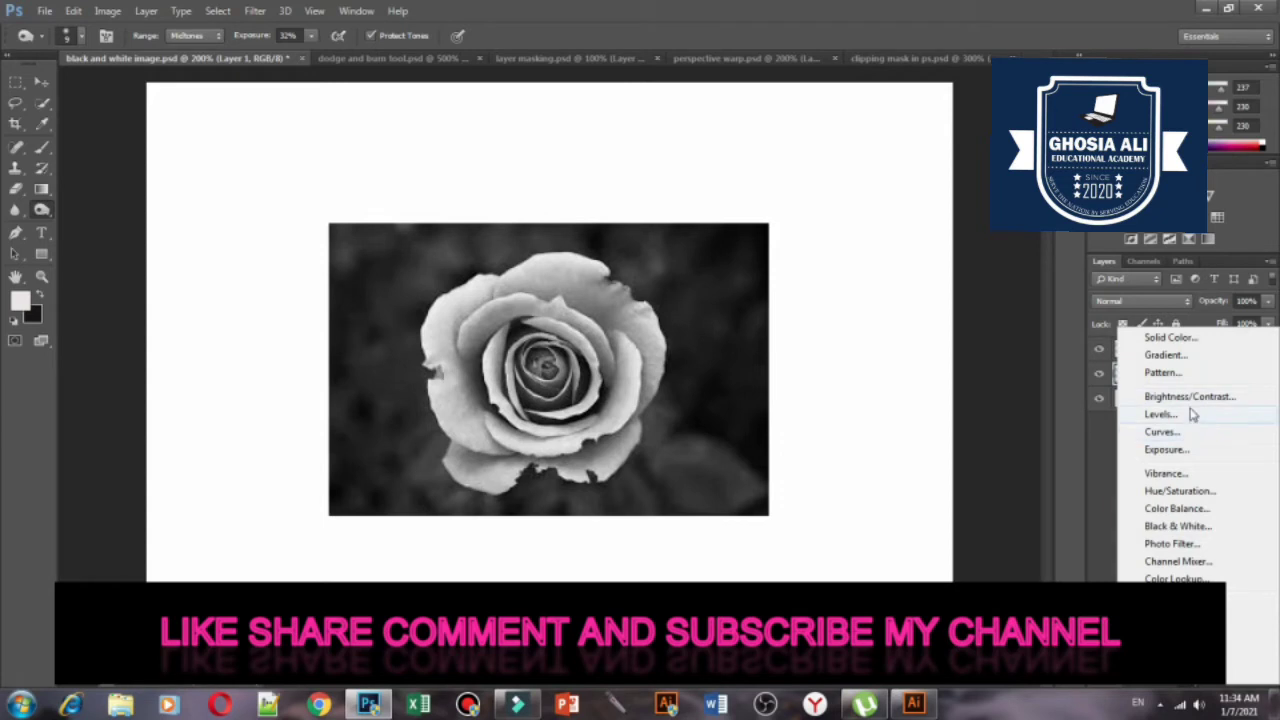
click(1172, 337)
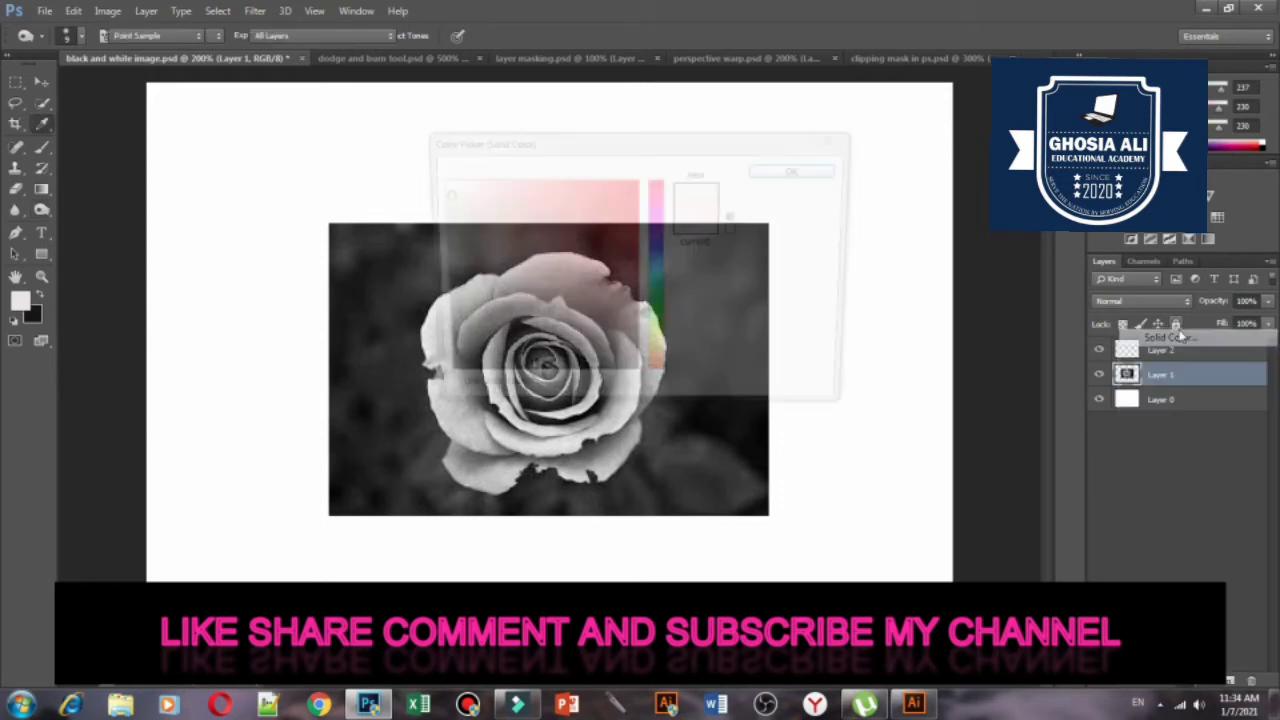
click(550, 234)
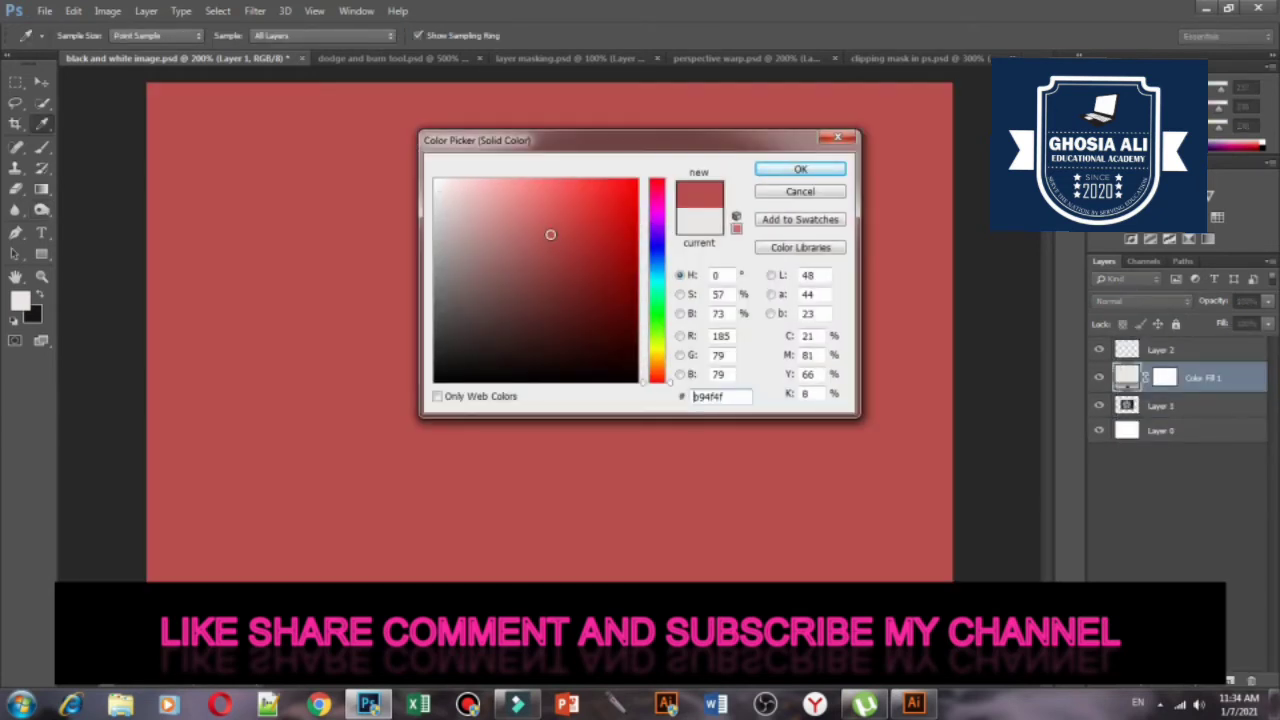
drag(550, 234, 582, 199)
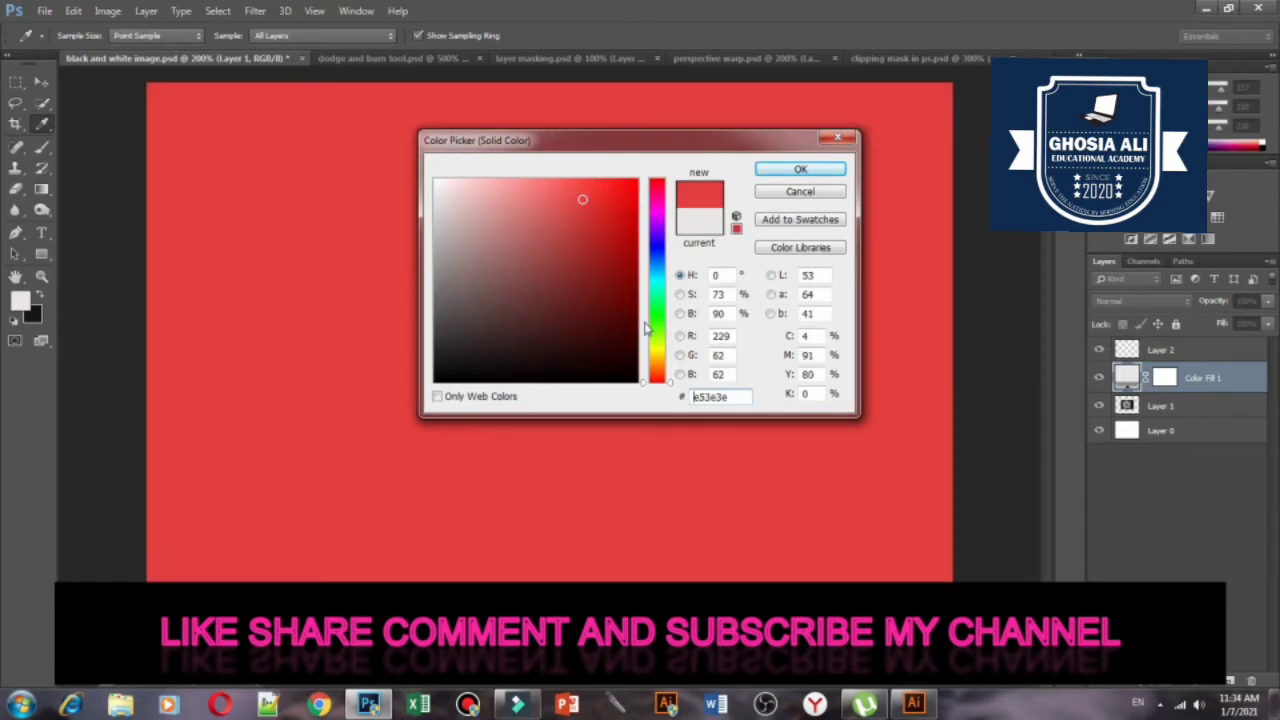
click(657, 305)
click(589, 248)
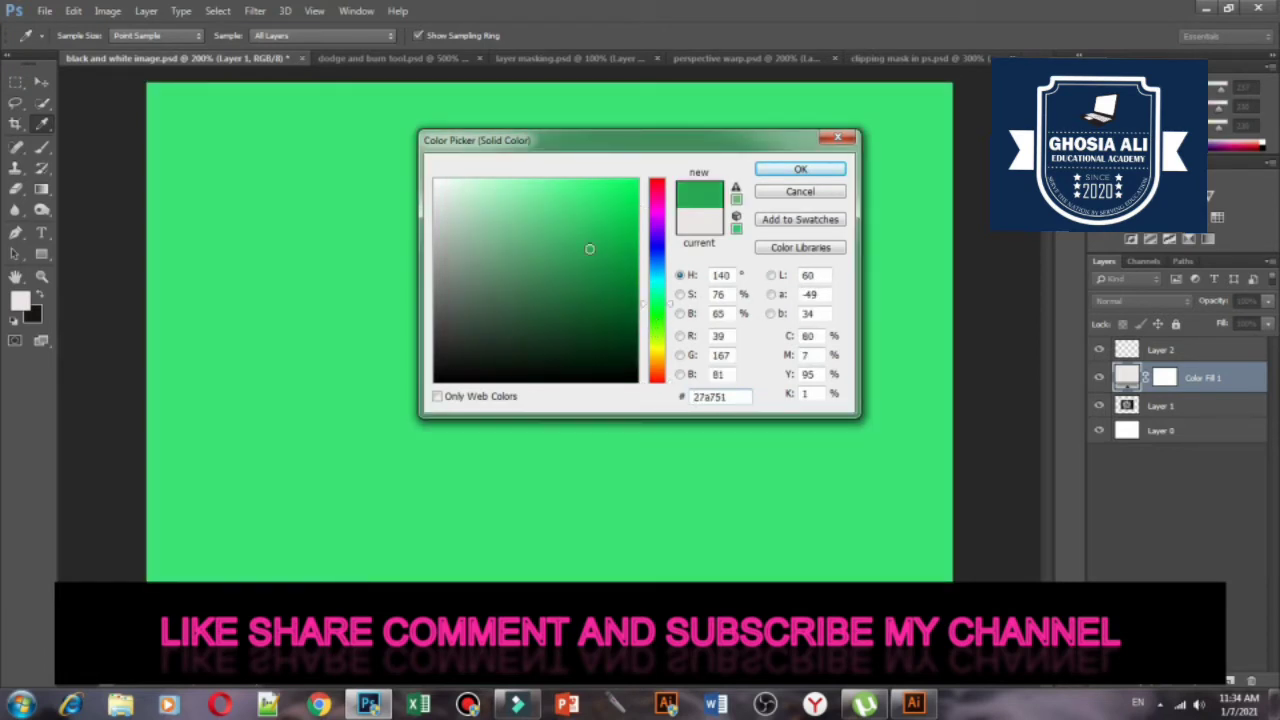
click(800, 169)
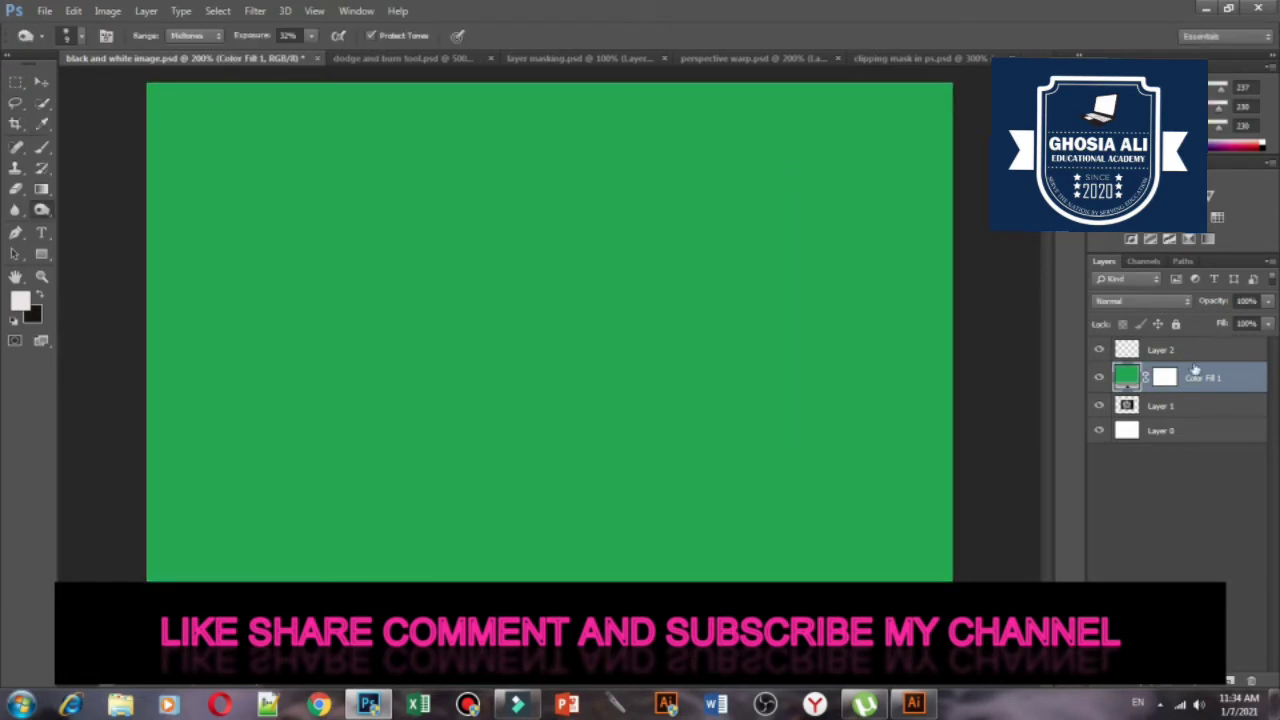
Invert Color Fill 1's mask to black and change its colour to saturated red #f81747.
right_click(1164, 376)
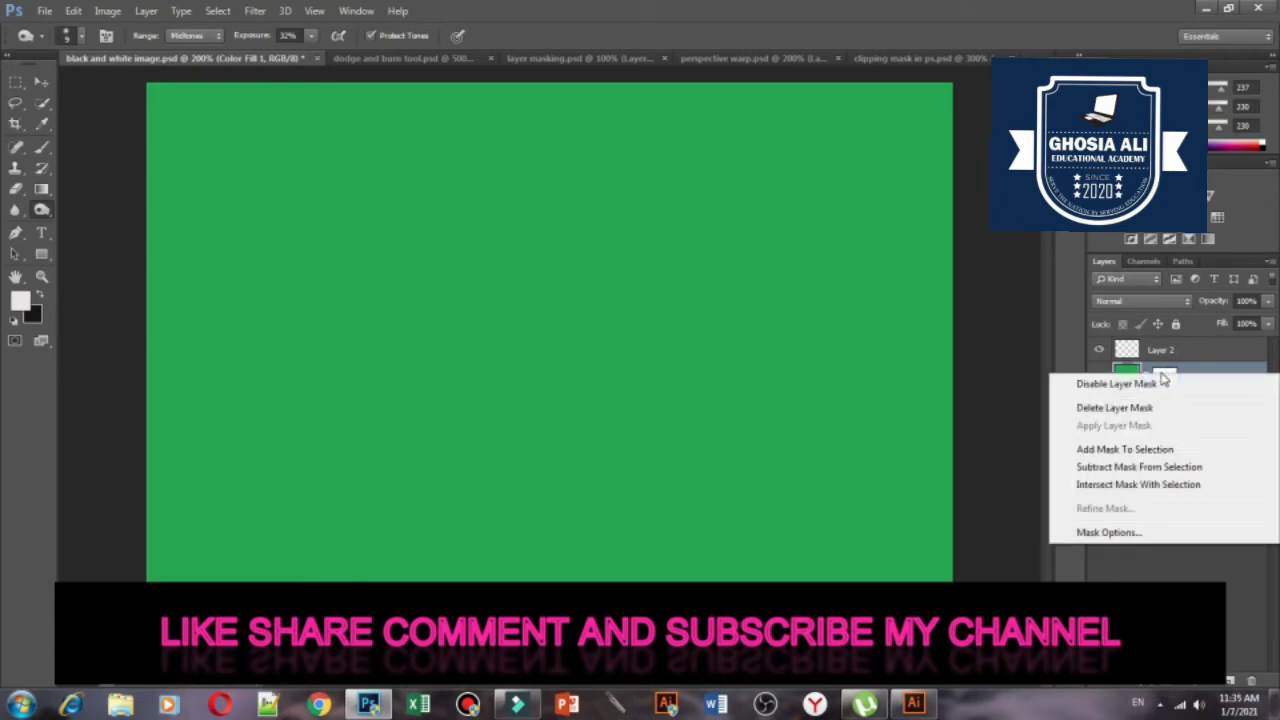
key(Escape)
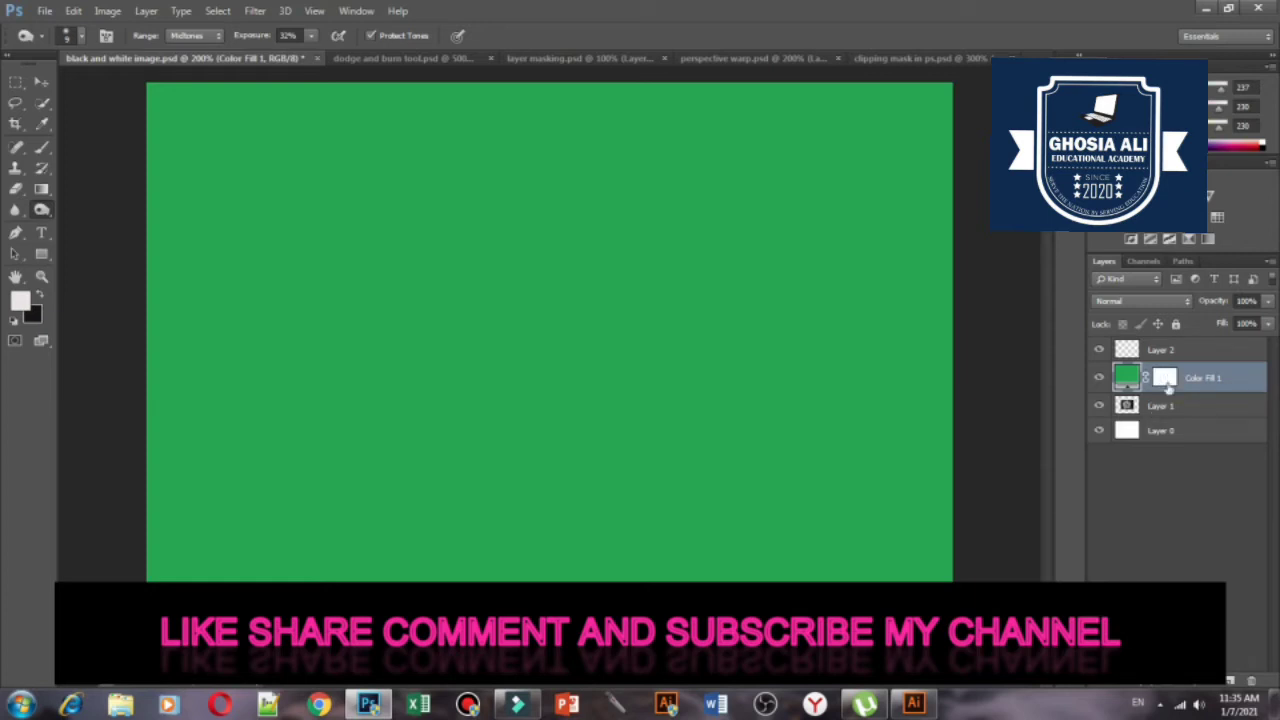
click(1166, 378)
key(ctrl+i)
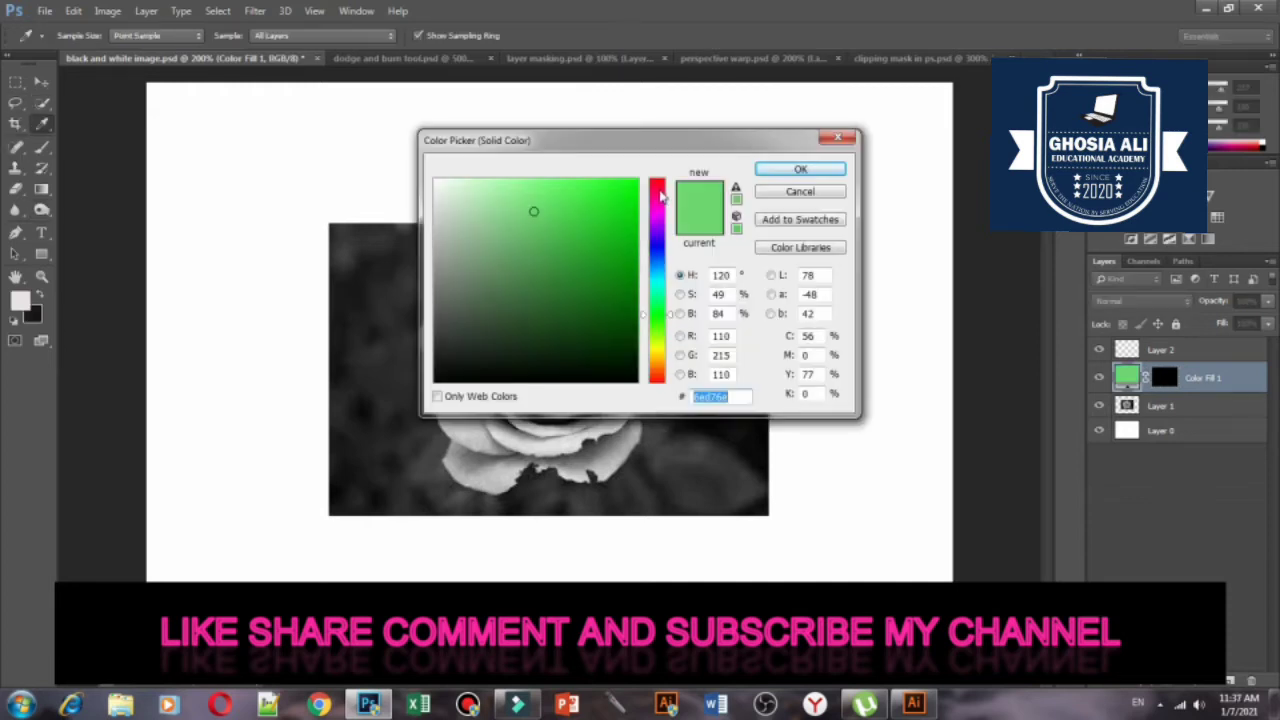
click(658, 188)
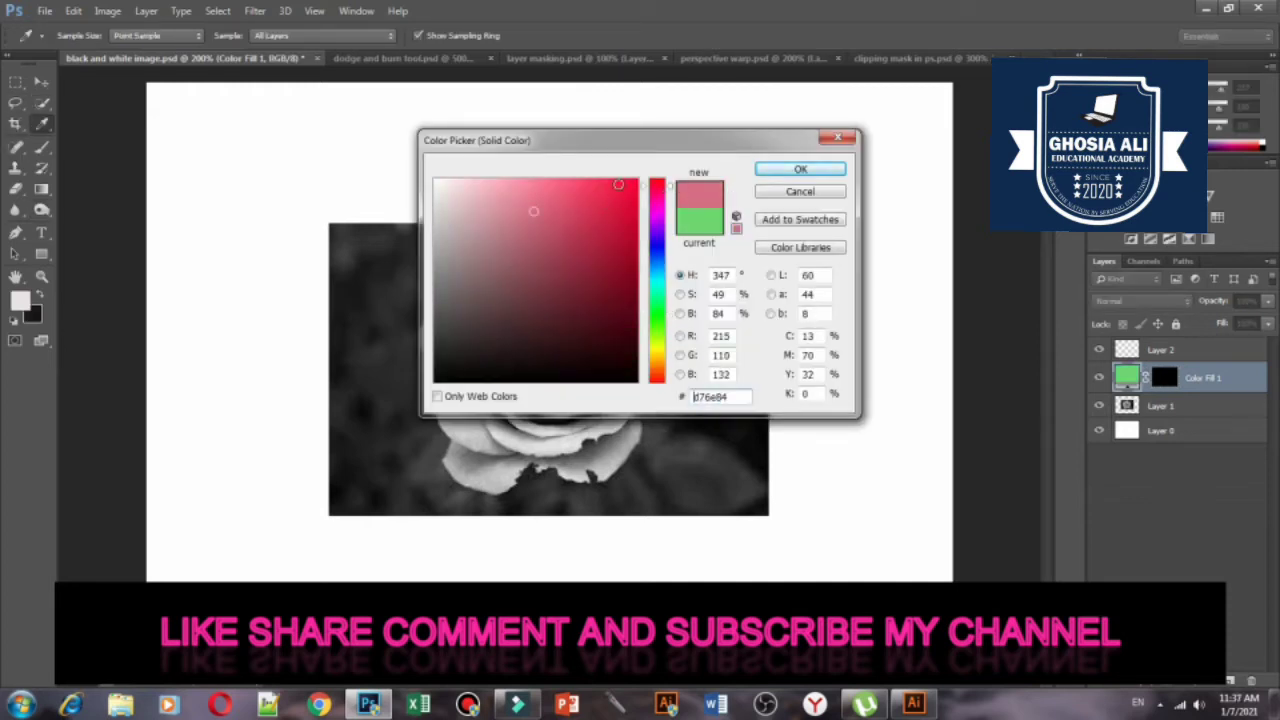
click(618, 185)
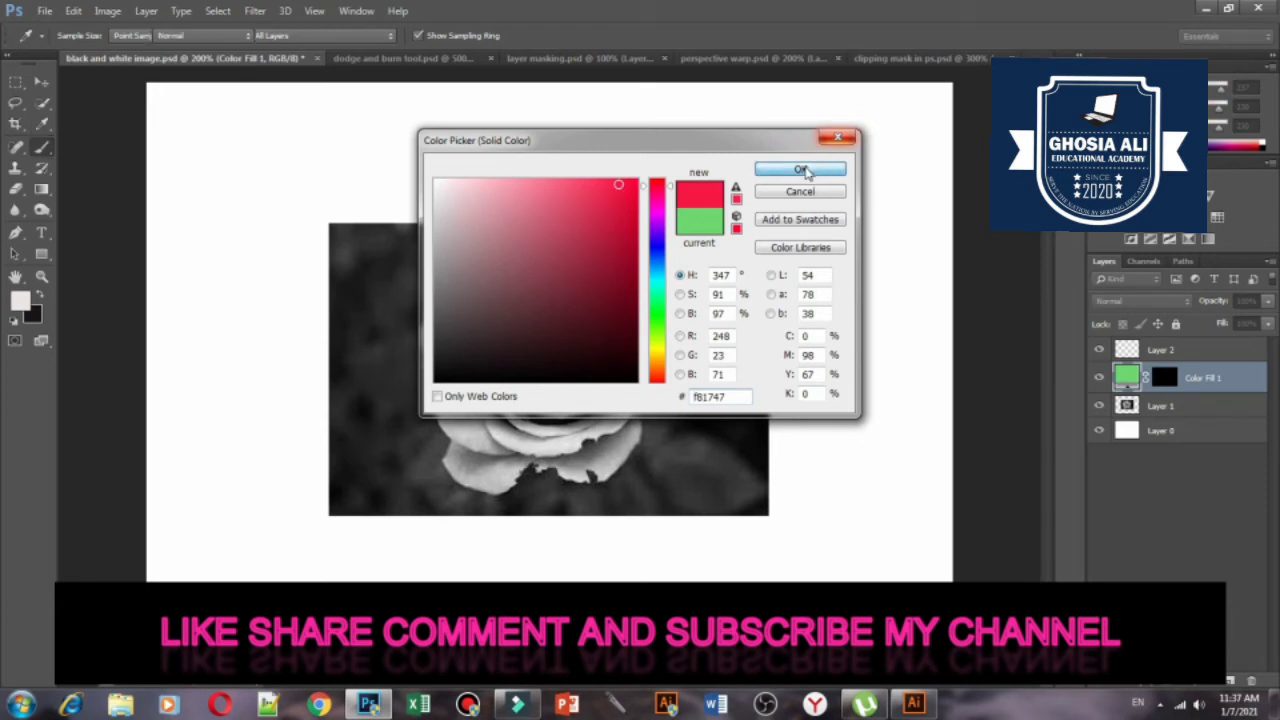
click(800, 169)
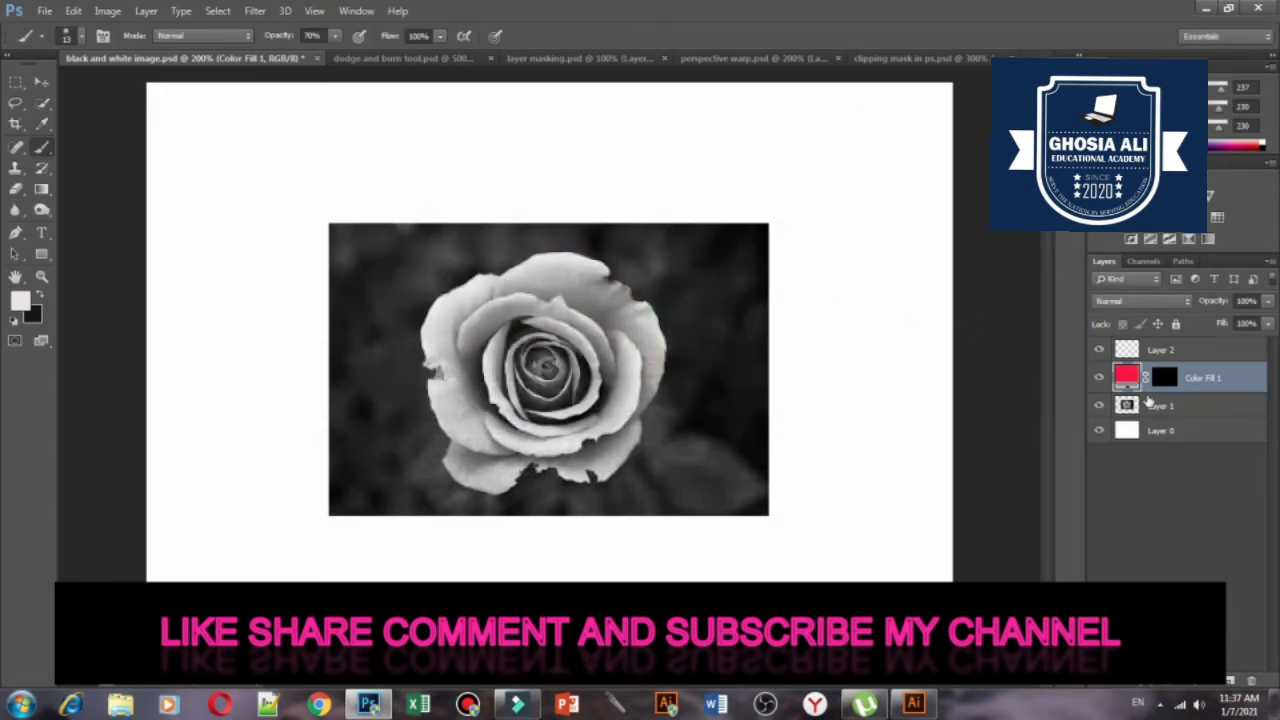
Paint white on Color Fill 1's mask over every petal and the centre of the rose, zoomed in.
click(1176, 378)
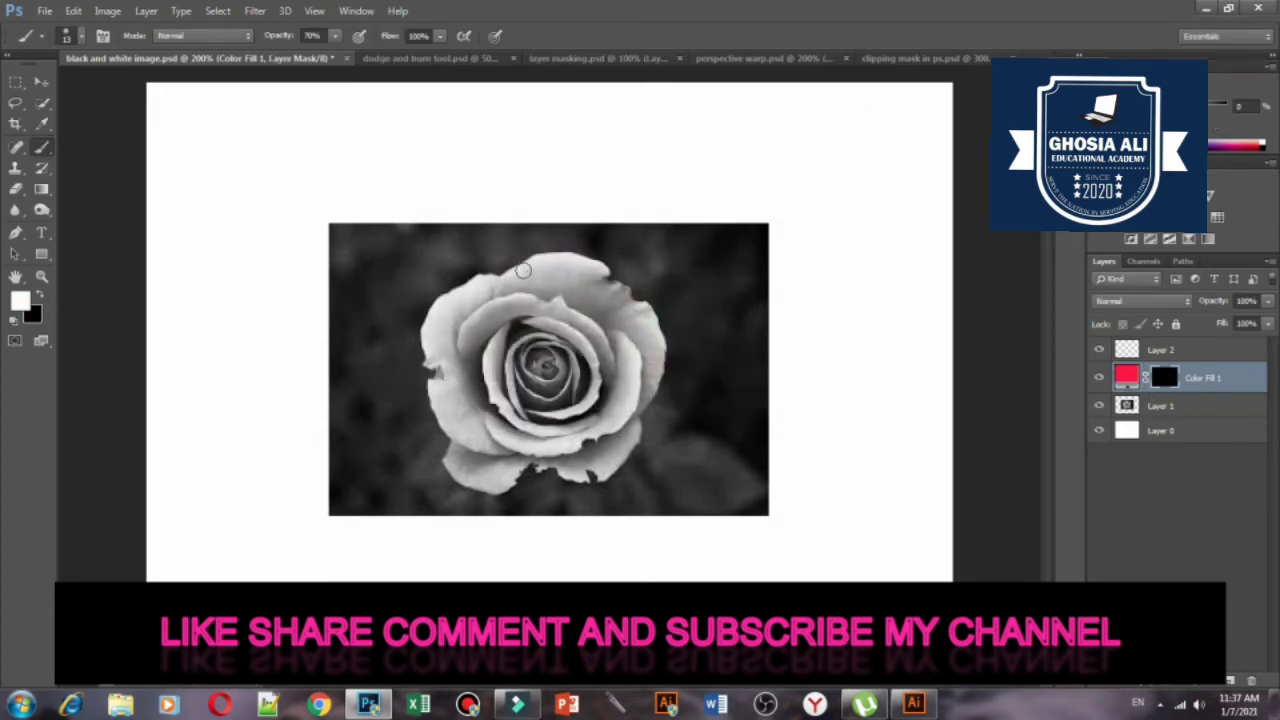
mouse_move(513, 288)
mouse_down()
mouse_move(497, 300)
mouse_move(563, 259)
mouse_move(600, 271)
mouse_up()
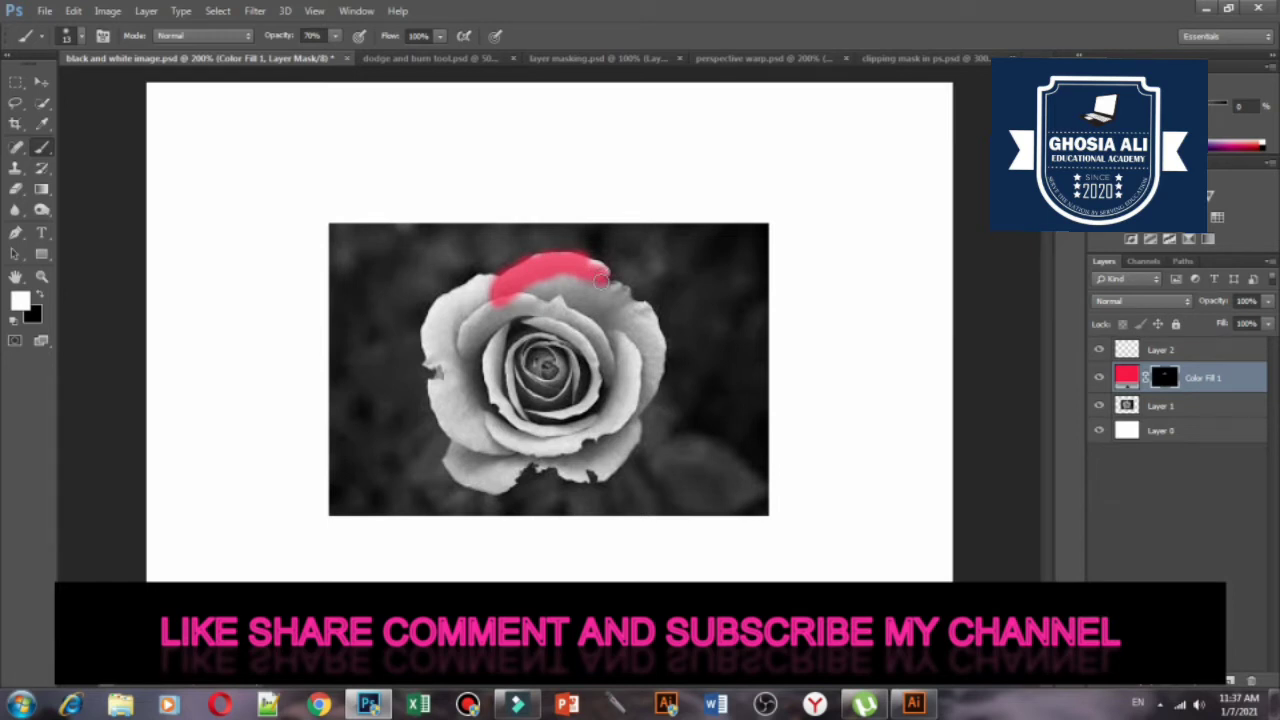
key(ctrl+plus)
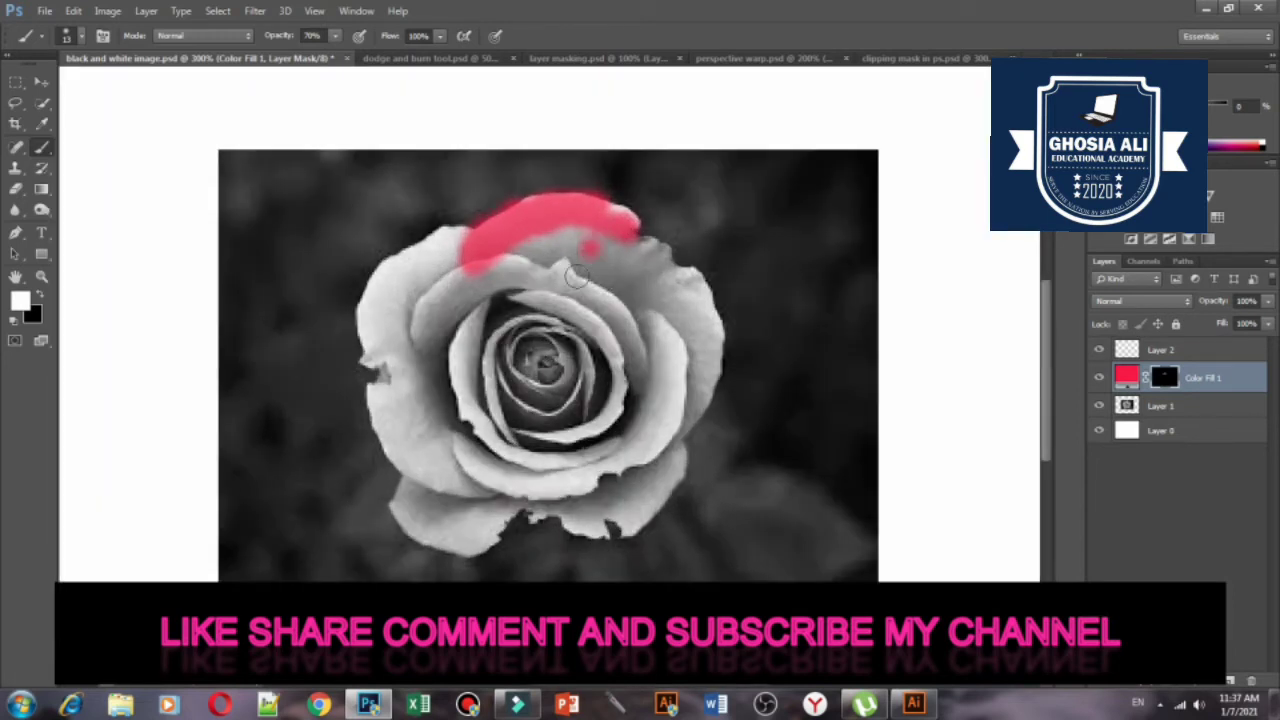
mouse_move(578, 278)
mouse_down()
mouse_move(556, 308)
mouse_move(560, 290)
mouse_move(504, 274)
mouse_move(610, 255)
mouse_move(420, 270)
mouse_move(465, 245)
mouse_move(440, 243)
mouse_move(368, 300)
mouse_move(386, 423)
mouse_move(425, 482)
mouse_move(560, 490)
mouse_move(492, 514)
mouse_move(505, 525)
mouse_move(480, 548)
mouse_move(440, 545)
mouse_move(412, 527)
mouse_move(402, 492)
mouse_move(430, 516)
mouse_move(455, 468)
mouse_move(465, 530)
mouse_move(470, 400)
mouse_move(428, 440)
mouse_move(477, 458)
mouse_move(462, 360)
mouse_move(445, 440)
mouse_move(422, 450)
mouse_move(458, 255)
mouse_up()
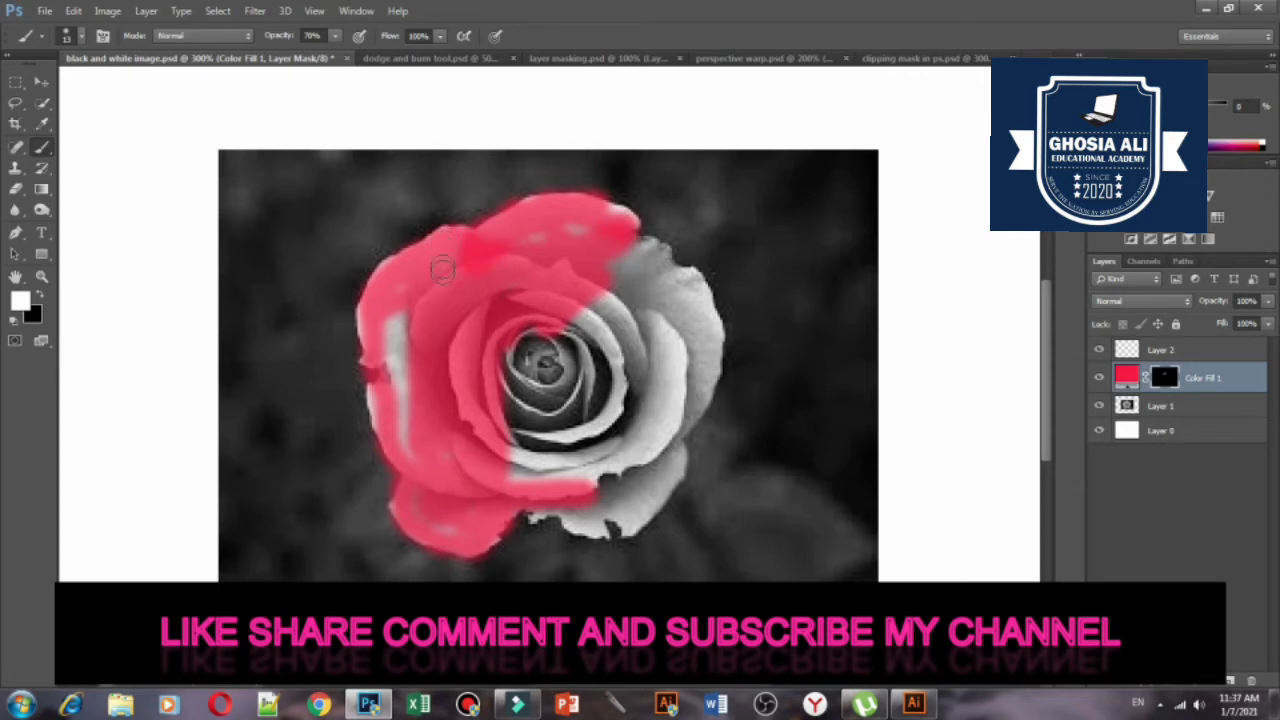
mouse_move(405, 428)
mouse_down()
mouse_move(378, 305)
mouse_move(442, 478)
mouse_move(440, 538)
mouse_up()
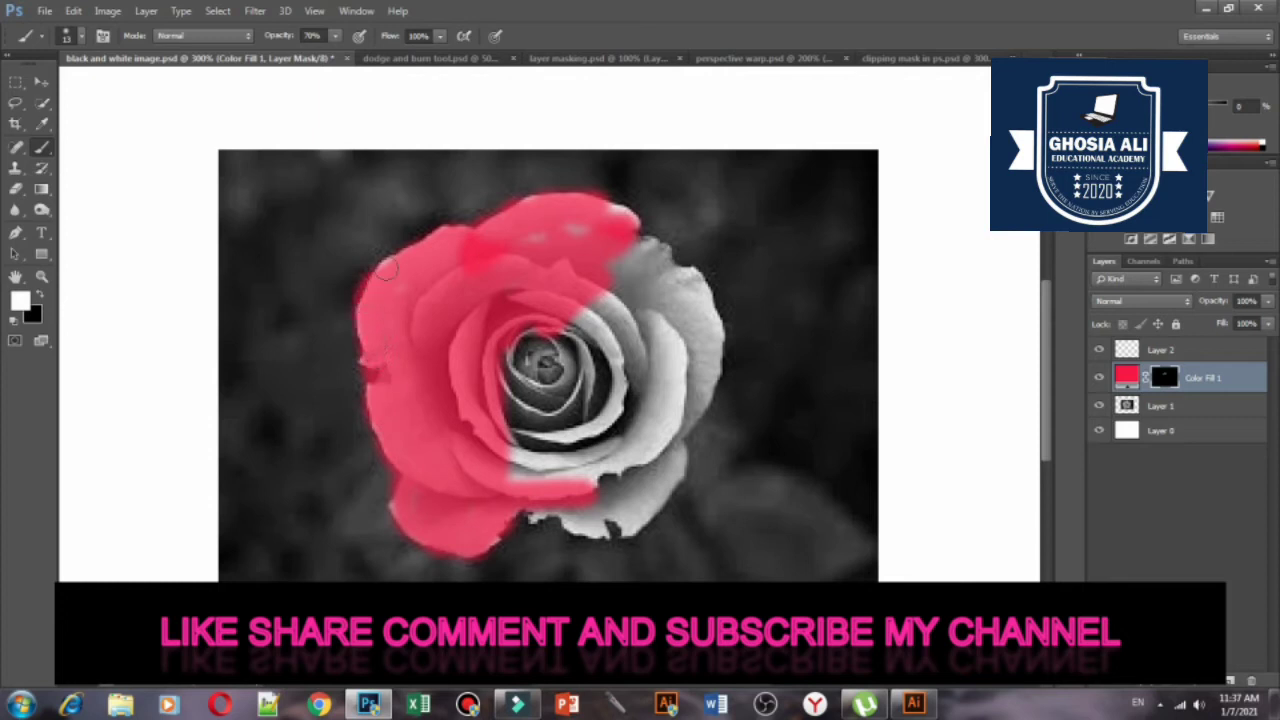
mouse_move(571, 214)
mouse_down()
mouse_move(630, 215)
mouse_move(668, 255)
mouse_move(698, 290)
mouse_move(709, 365)
mouse_move(714, 322)
mouse_move(716, 395)
mouse_move(662, 492)
mouse_move(626, 530)
mouse_move(533, 516)
mouse_move(655, 450)
mouse_move(600, 515)
mouse_move(620, 525)
mouse_up()
mouse_move(665, 445)
mouse_down()
mouse_move(670, 395)
mouse_move(700, 380)
mouse_move(660, 300)
mouse_move(676, 337)
mouse_move(560, 370)
mouse_move(512, 452)
mouse_move(532, 430)
mouse_move(520, 448)
mouse_move(566, 460)
mouse_move(540, 478)
mouse_move(620, 400)
mouse_move(593, 468)
mouse_move(660, 270)
mouse_move(670, 278)
mouse_move(605, 355)
mouse_move(627, 268)
mouse_up()
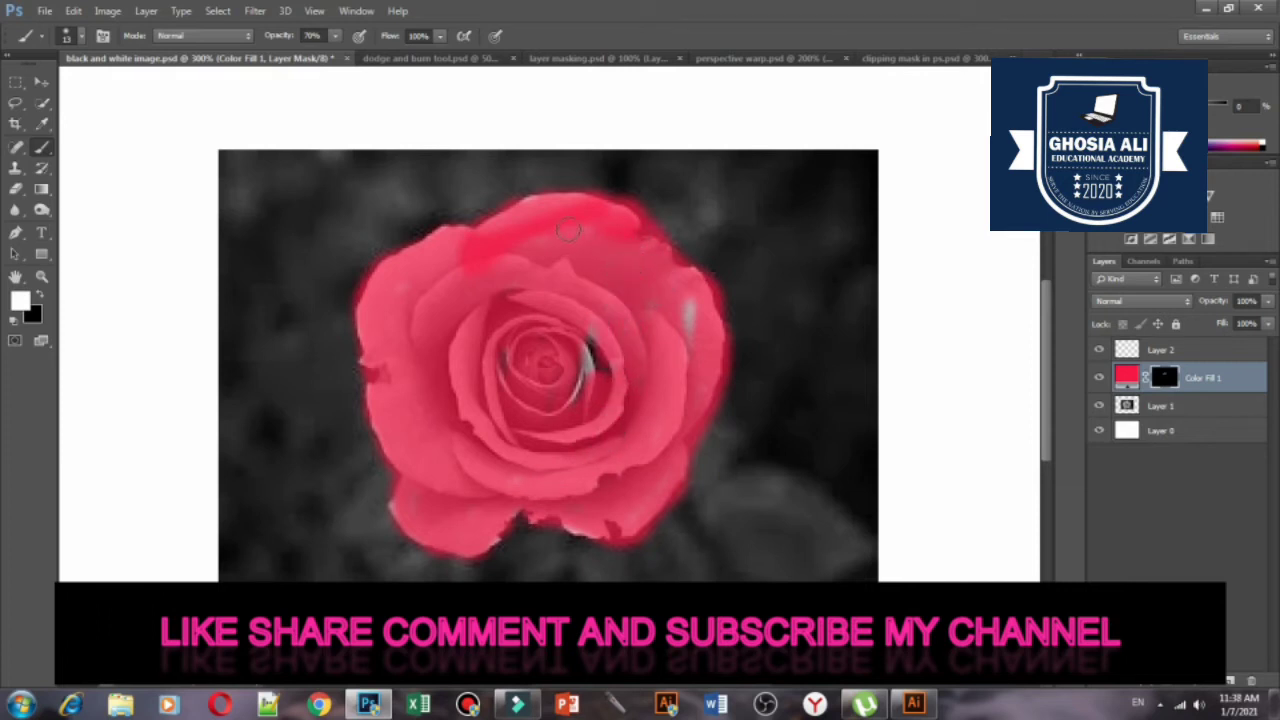
drag(555, 212, 531, 206)
mouse_move(586, 365)
mouse_down()
mouse_move(602, 328)
mouse_move(702, 330)
mouse_up()
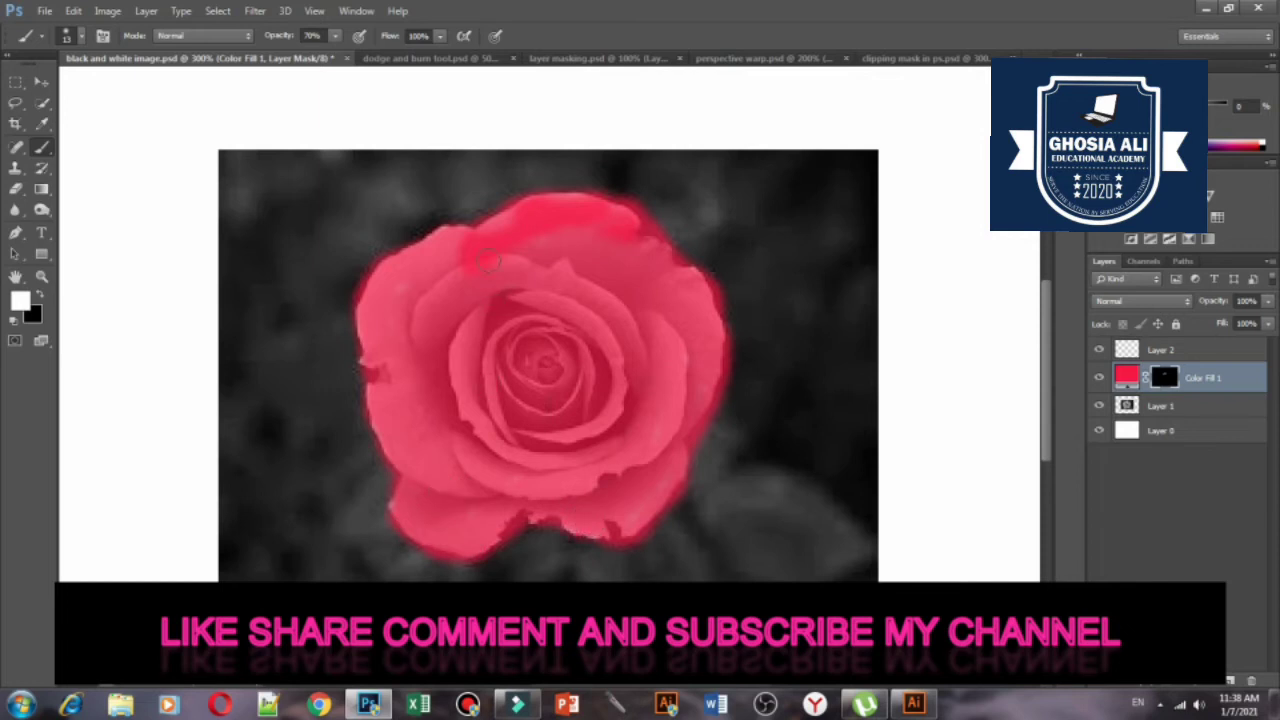
drag(487, 260, 540, 255)
drag(515, 170, 515, 205)
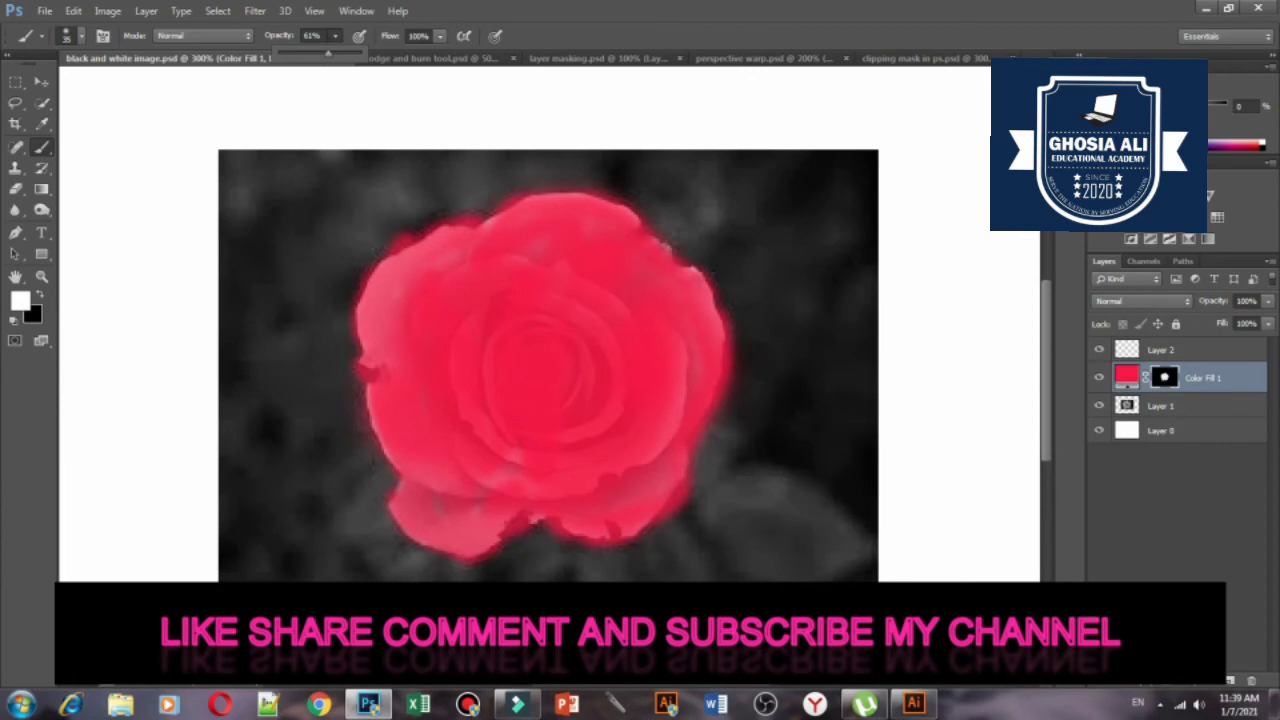
Cancel a trial Solid Color layer, then add empty Layer 3 above Color Fill 1.
click(1183, 686)
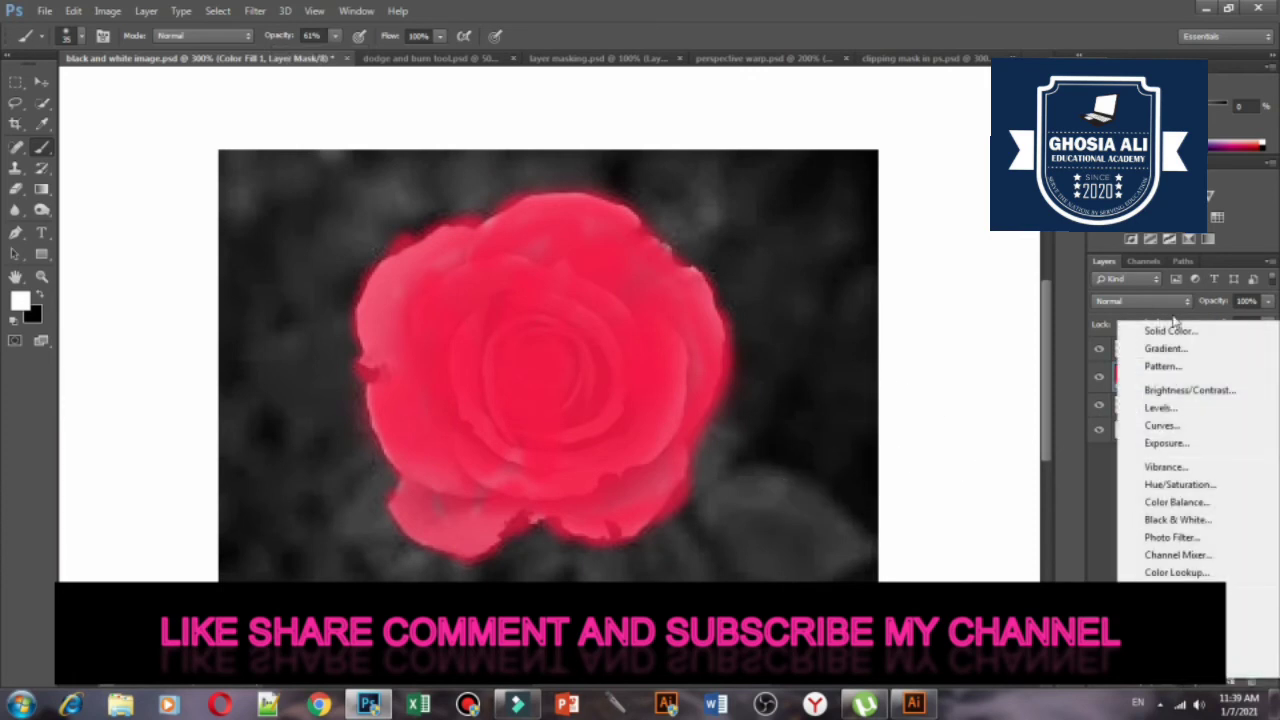
click(1172, 331)
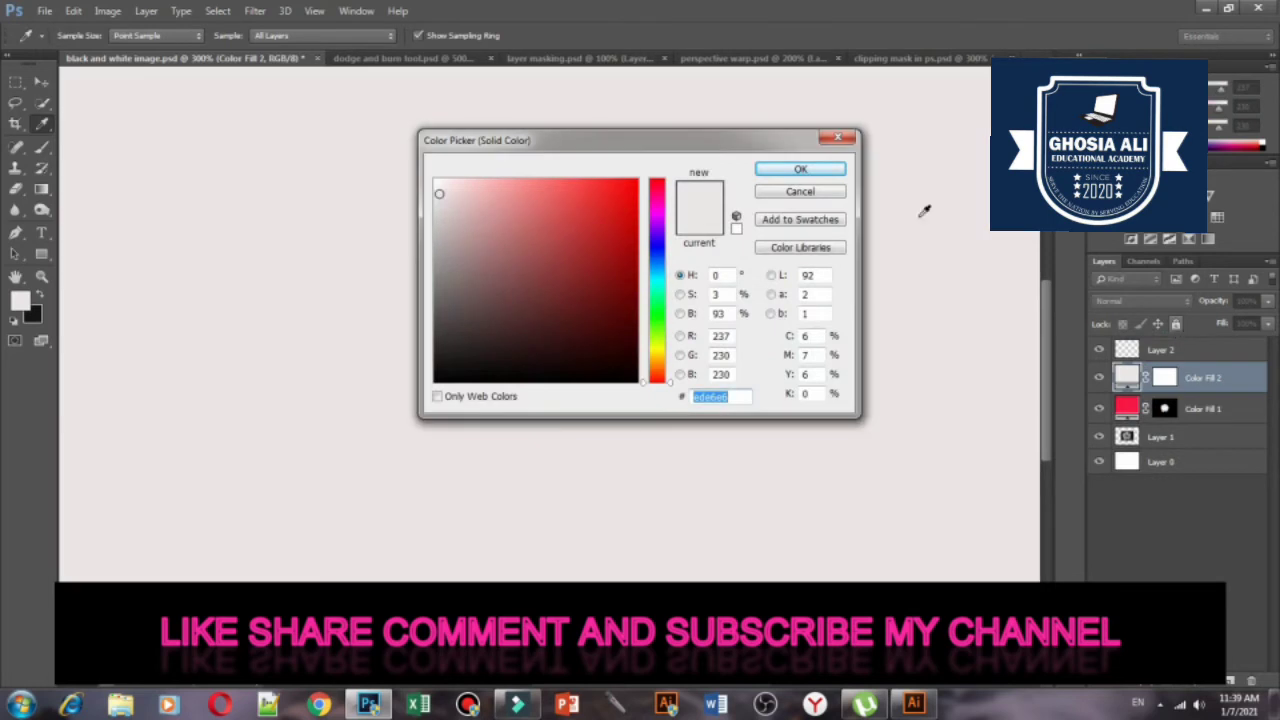
click(834, 139)
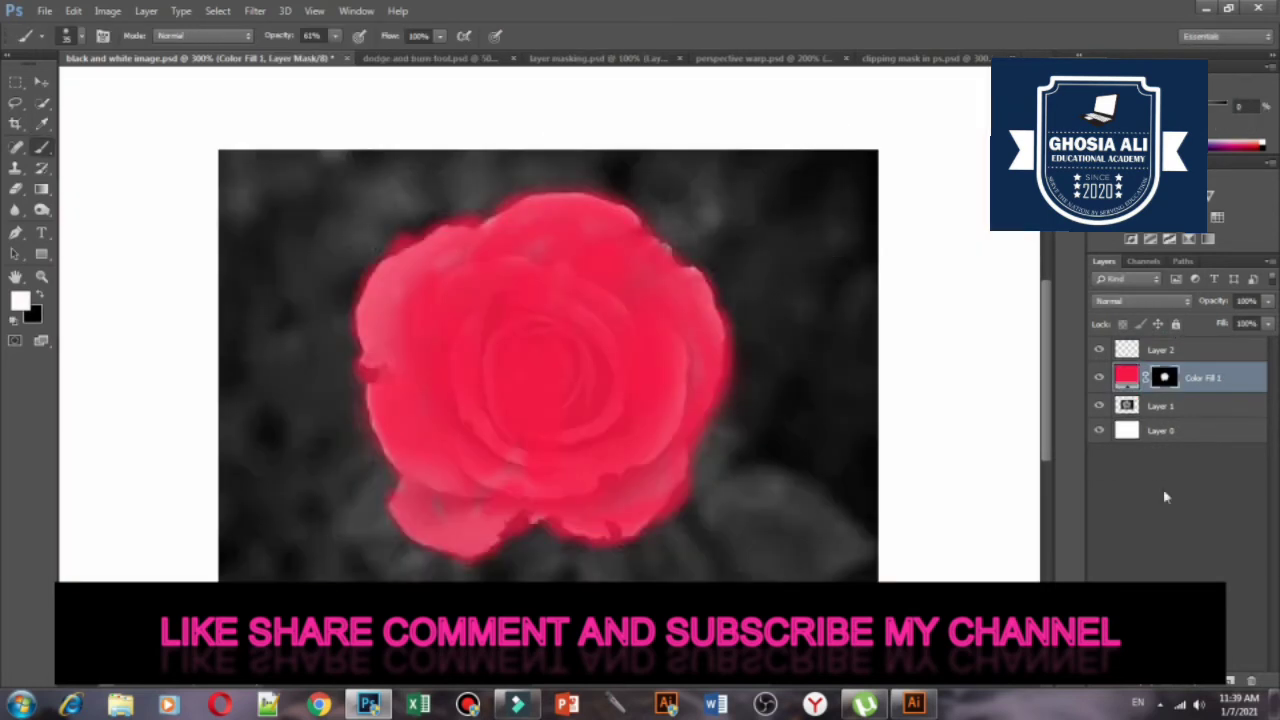
click(1232, 680)
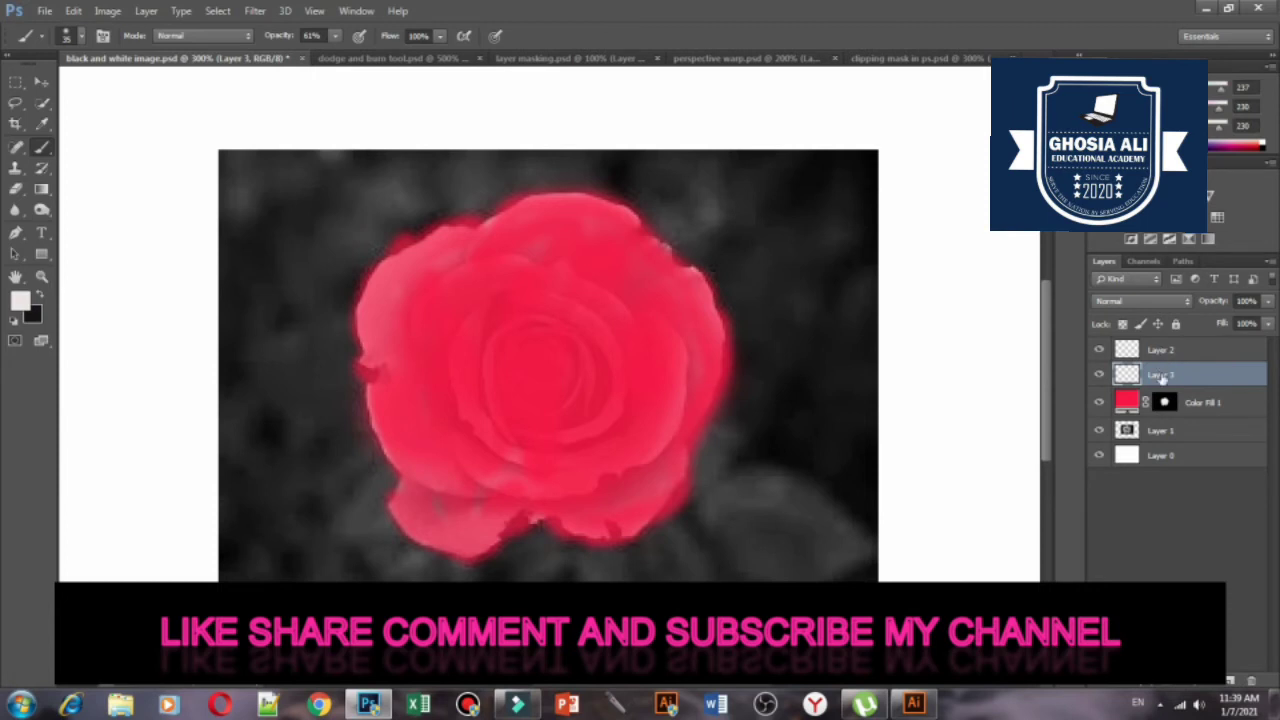
click(1196, 686)
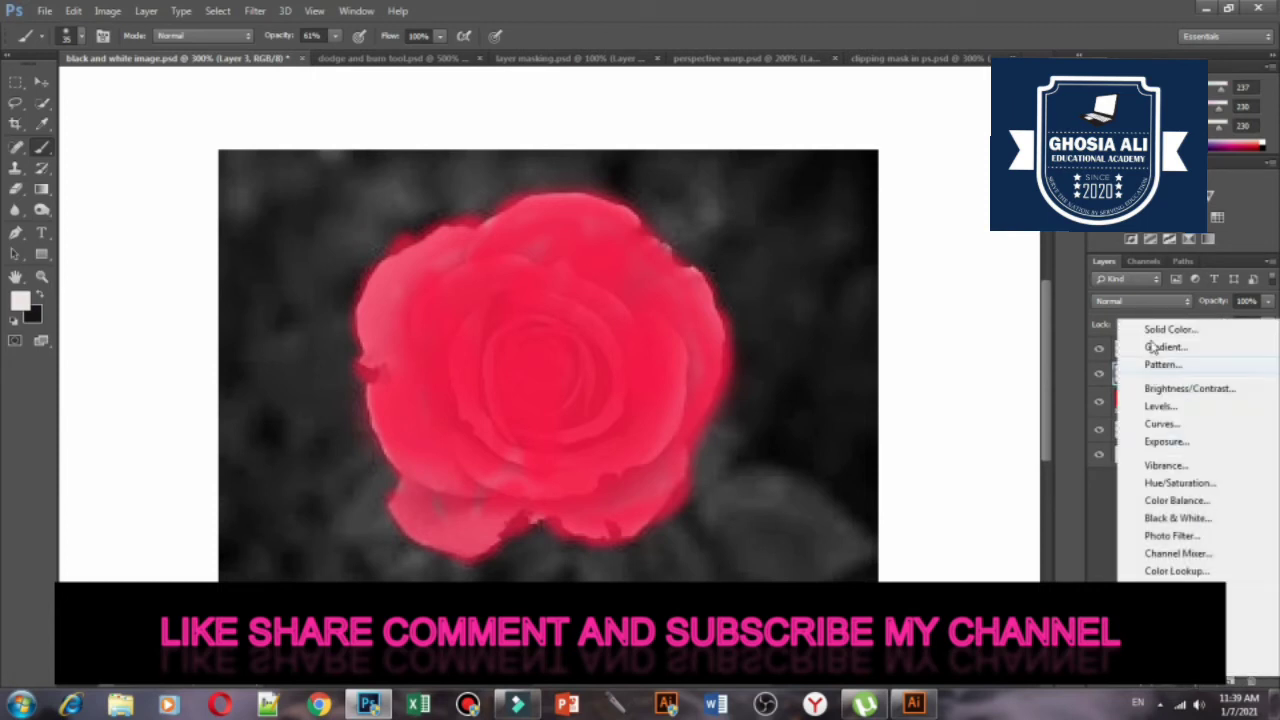
Add a Solid Color fill layer set to ed1c24 and invert its mask to black.
click(1157, 330)
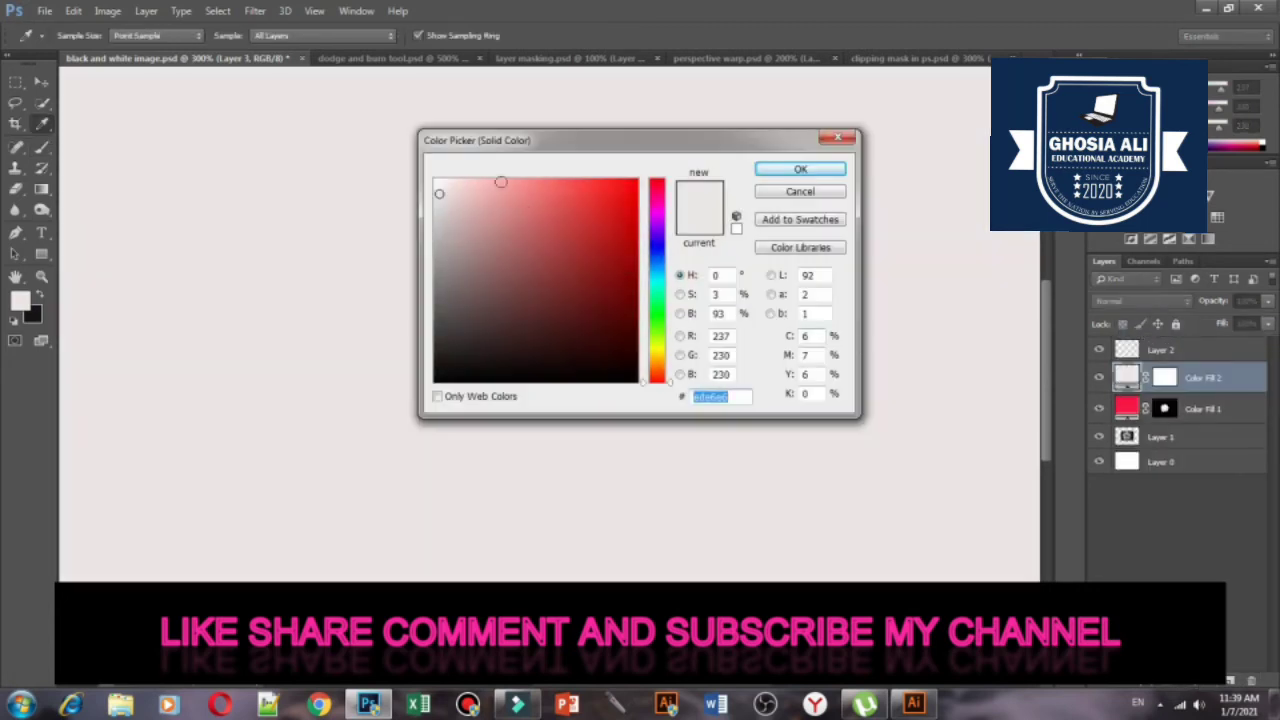
text(ed1c24)
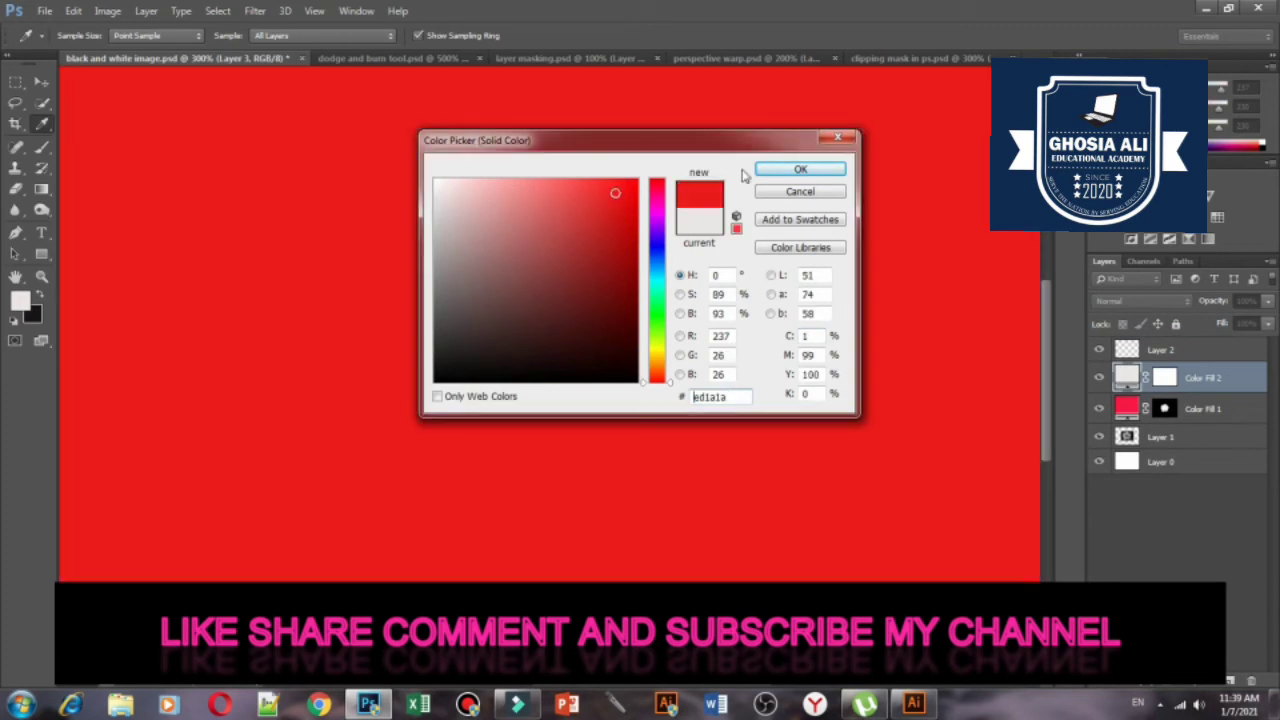
click(800, 169)
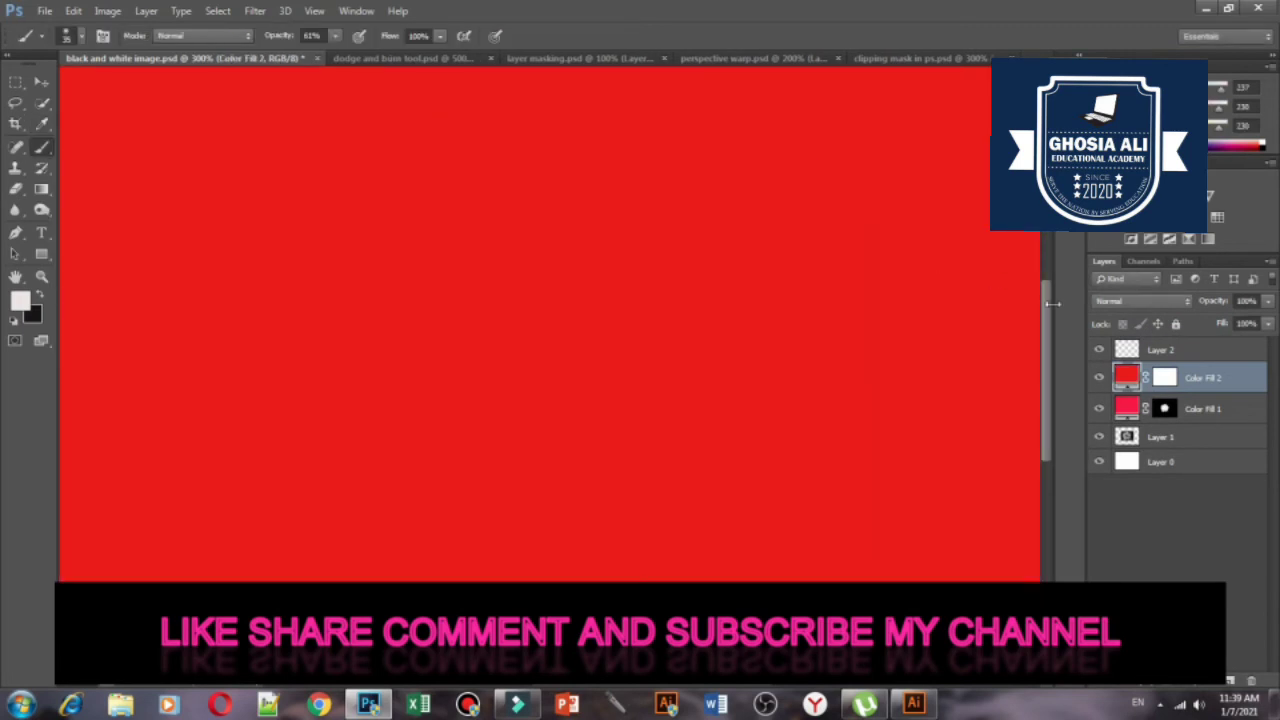
click(1166, 378)
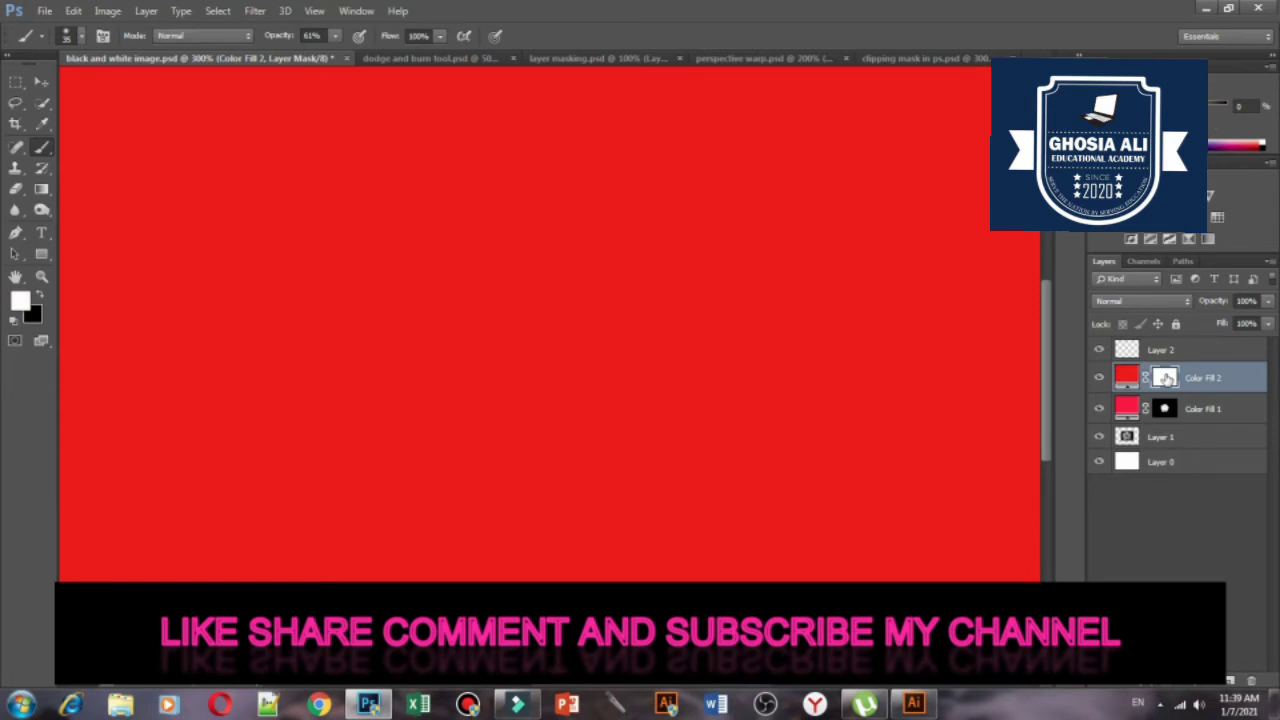
key(ctrl+i)
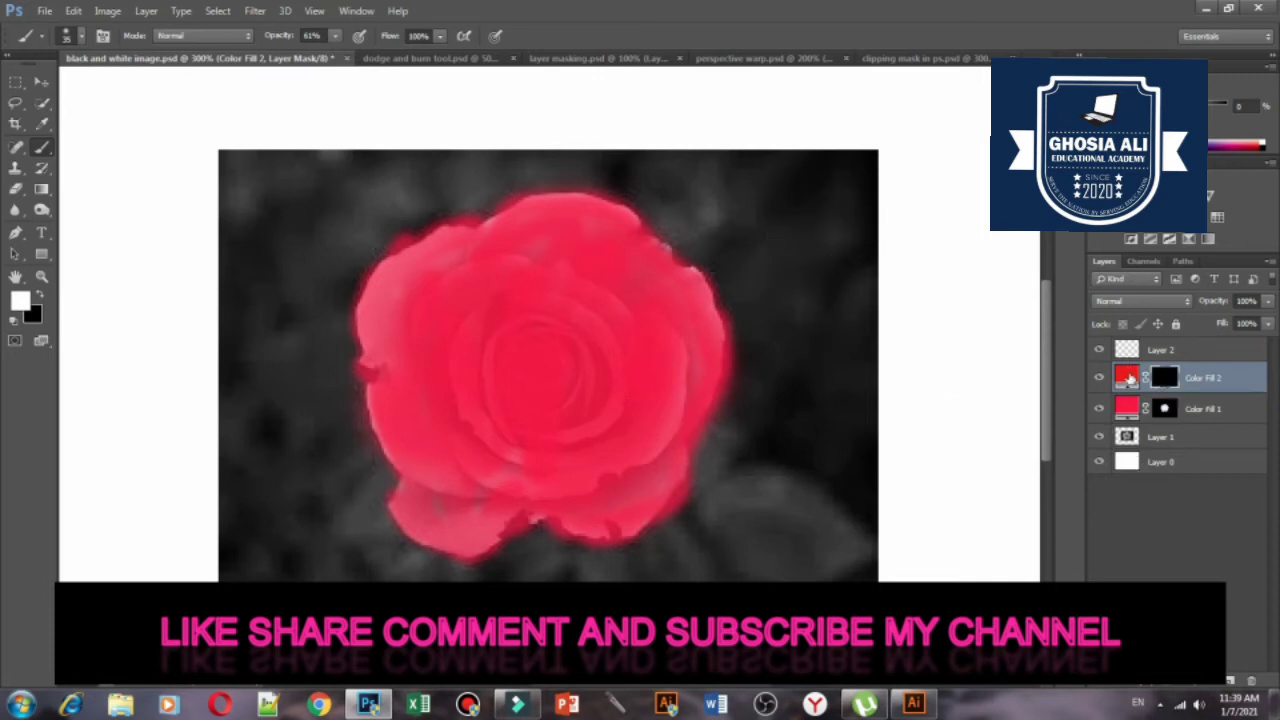
Change Color Fill 2's colour to dark green 2c5521.
double_click(1126, 377)
click(660, 327)
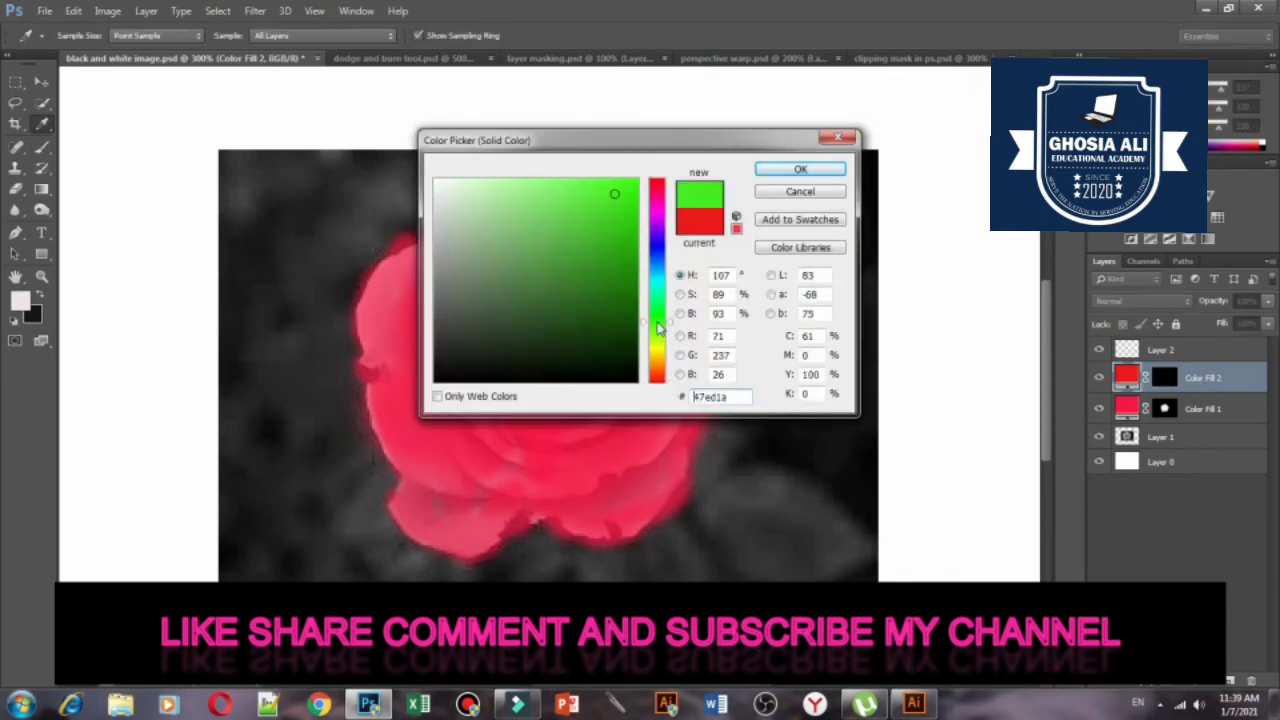
click(598, 319)
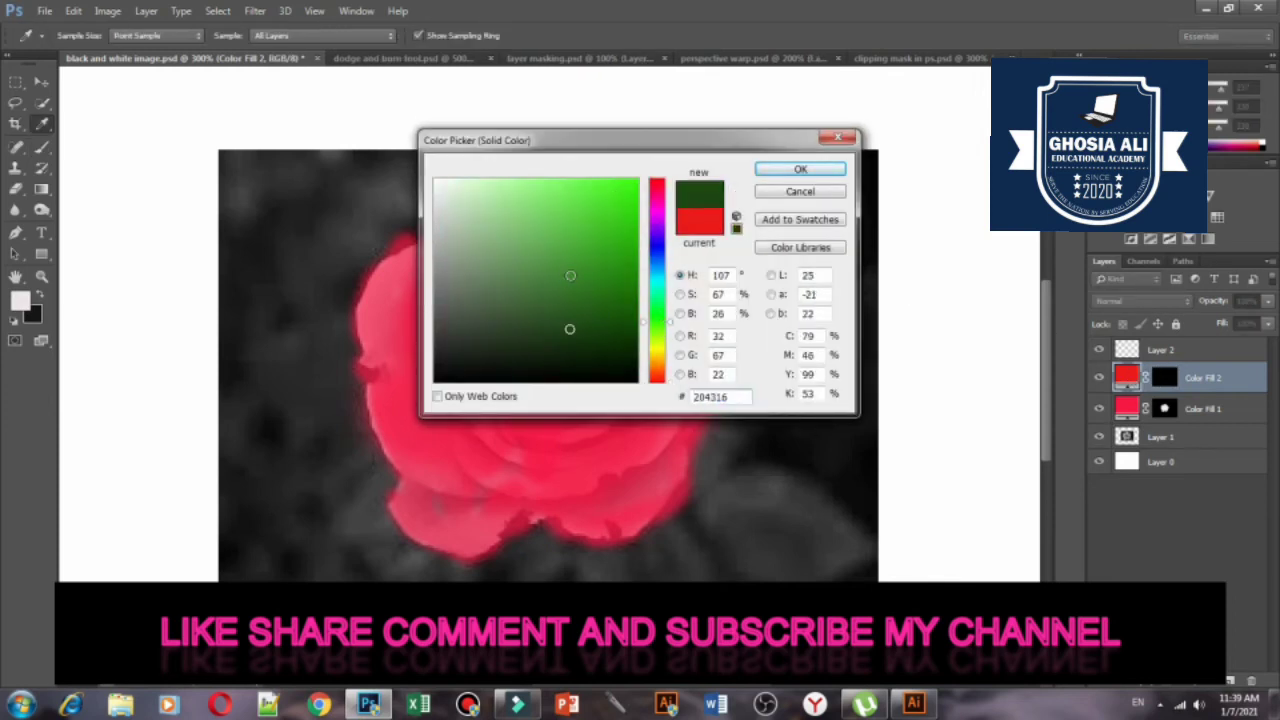
click(557, 314)
click(800, 169)
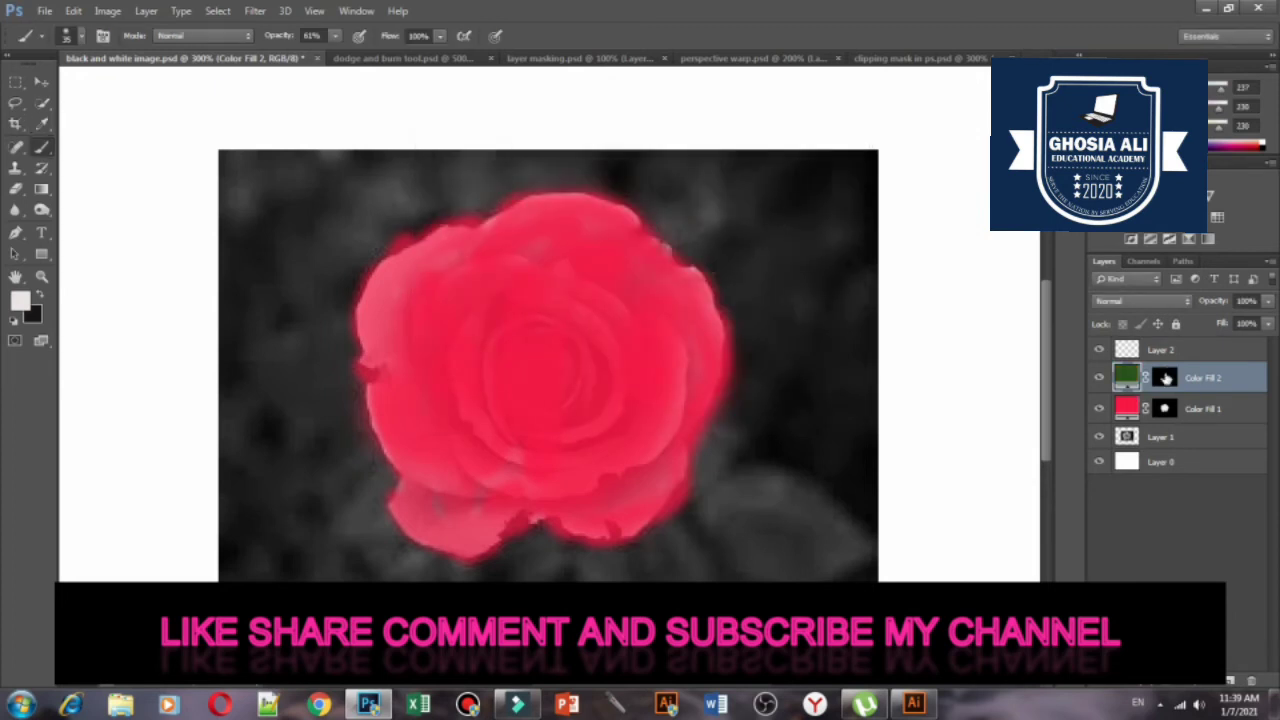
click(1165, 377)
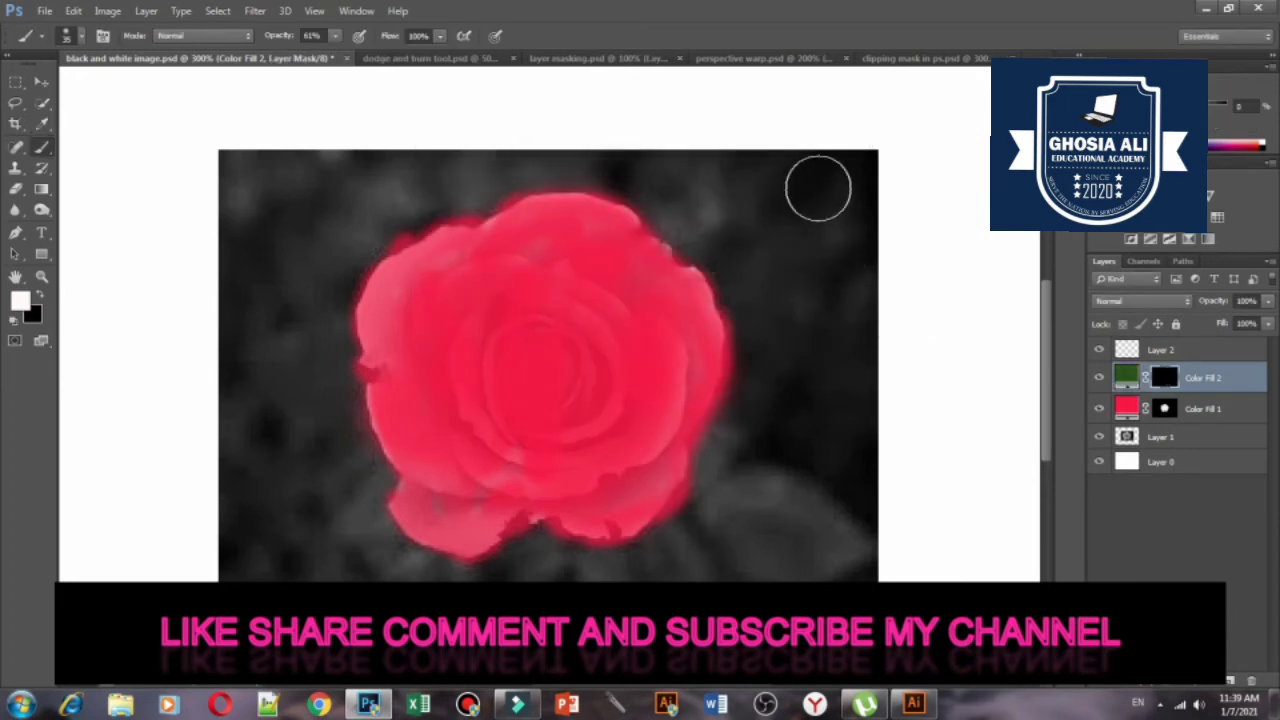
Paint white on Color Fill 2's mask to tint the background right and left of the rose green.
mouse_move(818, 188)
mouse_down()
mouse_move(823, 243)
mouse_move(829, 234)
mouse_up()
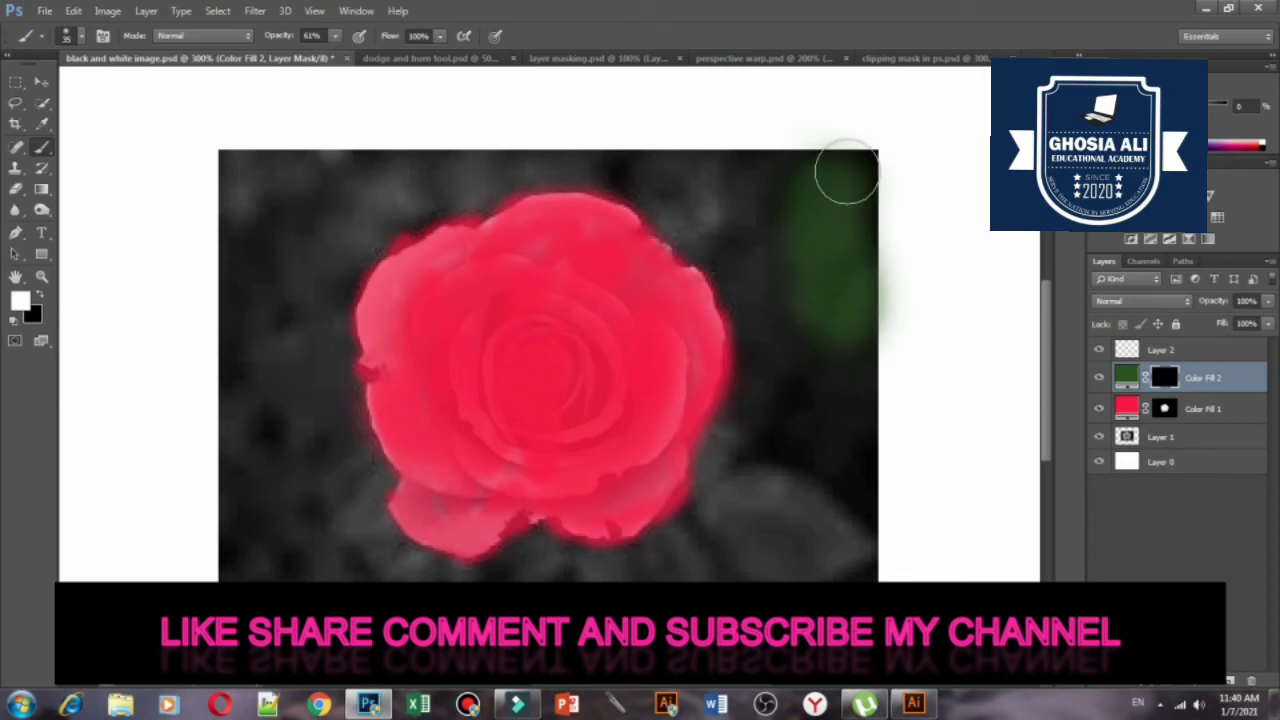
mouse_move(846, 172)
mouse_down()
mouse_move(846, 551)
mouse_move(557, 537)
mouse_move(471, 543)
mouse_move(429, 571)
mouse_move(326, 538)
mouse_move(257, 537)
mouse_move(320, 575)
mouse_move(246, 506)
mouse_move(260, 269)
mouse_move(257, 349)
mouse_move(248, 174)
mouse_move(431, 194)
mouse_move(517, 171)
mouse_move(814, 189)
mouse_move(686, 217)
mouse_move(771, 317)
mouse_move(760, 446)
mouse_move(726, 500)
mouse_move(760, 420)
mouse_move(817, 434)
mouse_up()
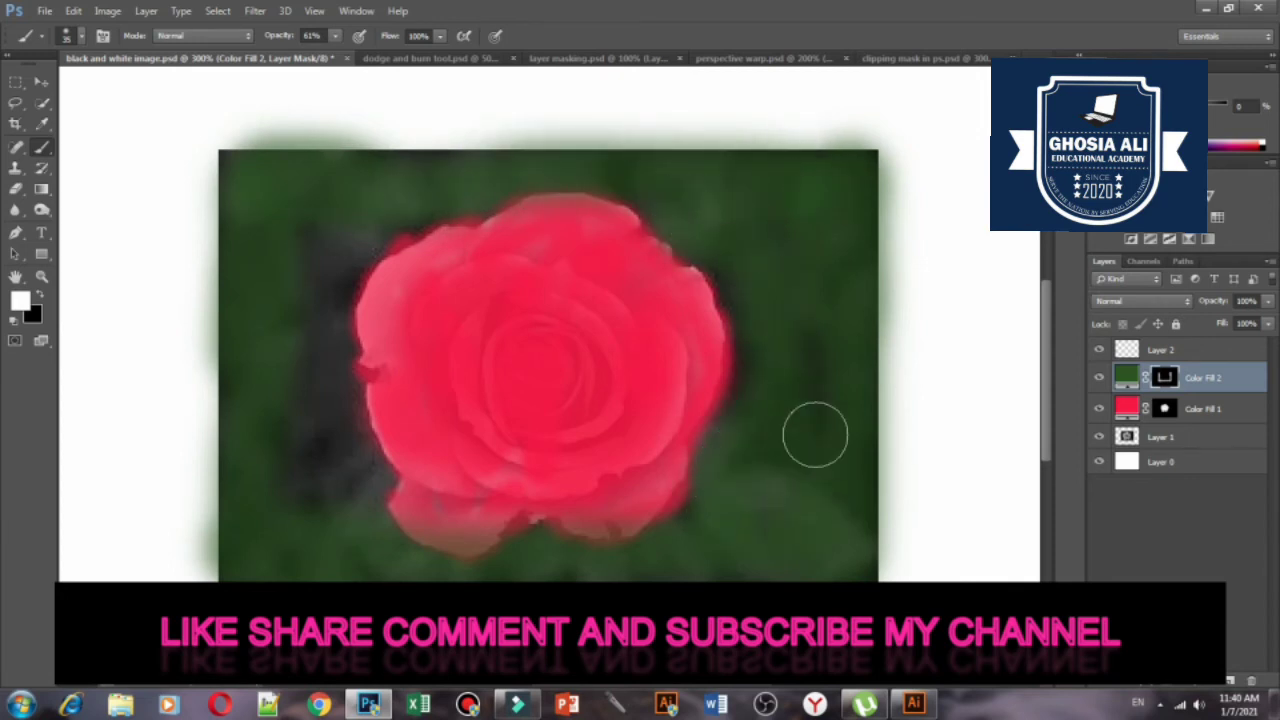
mouse_move(314, 232)
mouse_down()
mouse_move(329, 214)
mouse_move(309, 337)
mouse_move(361, 241)
mouse_move(314, 394)
mouse_move(343, 457)
mouse_move(337, 503)
mouse_move(350, 489)
mouse_up()
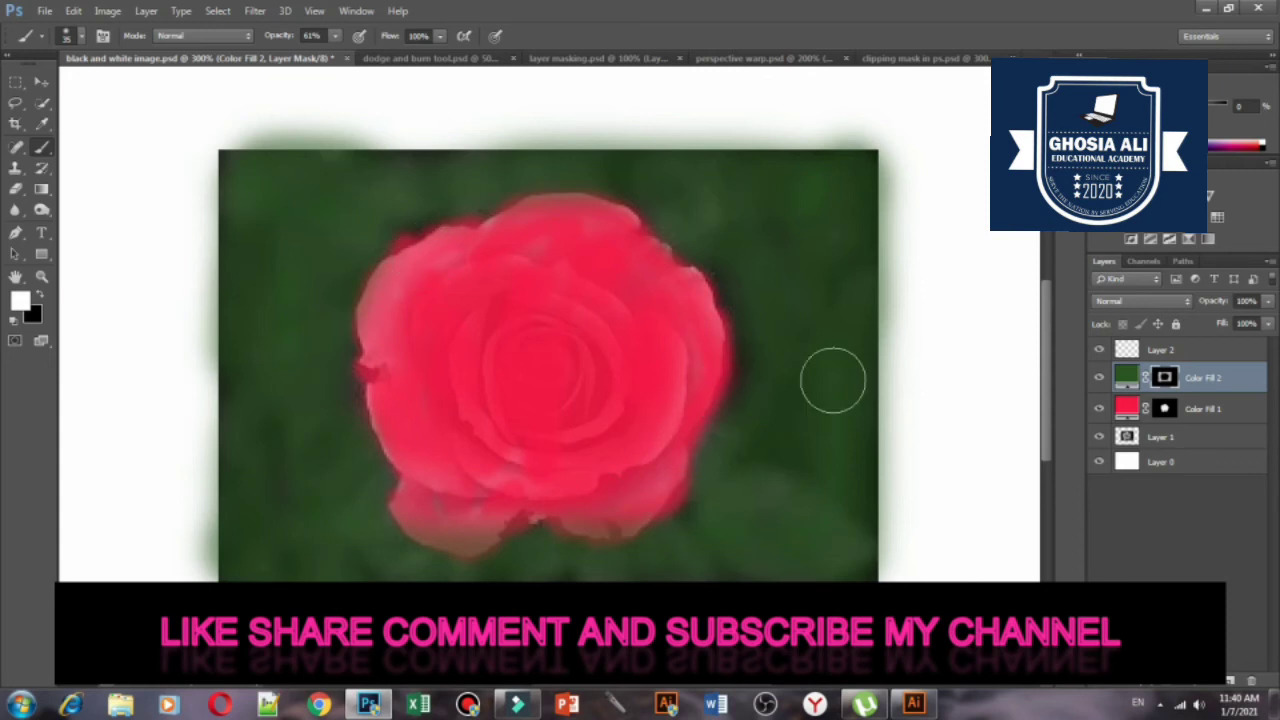
key(ctrl+minus)
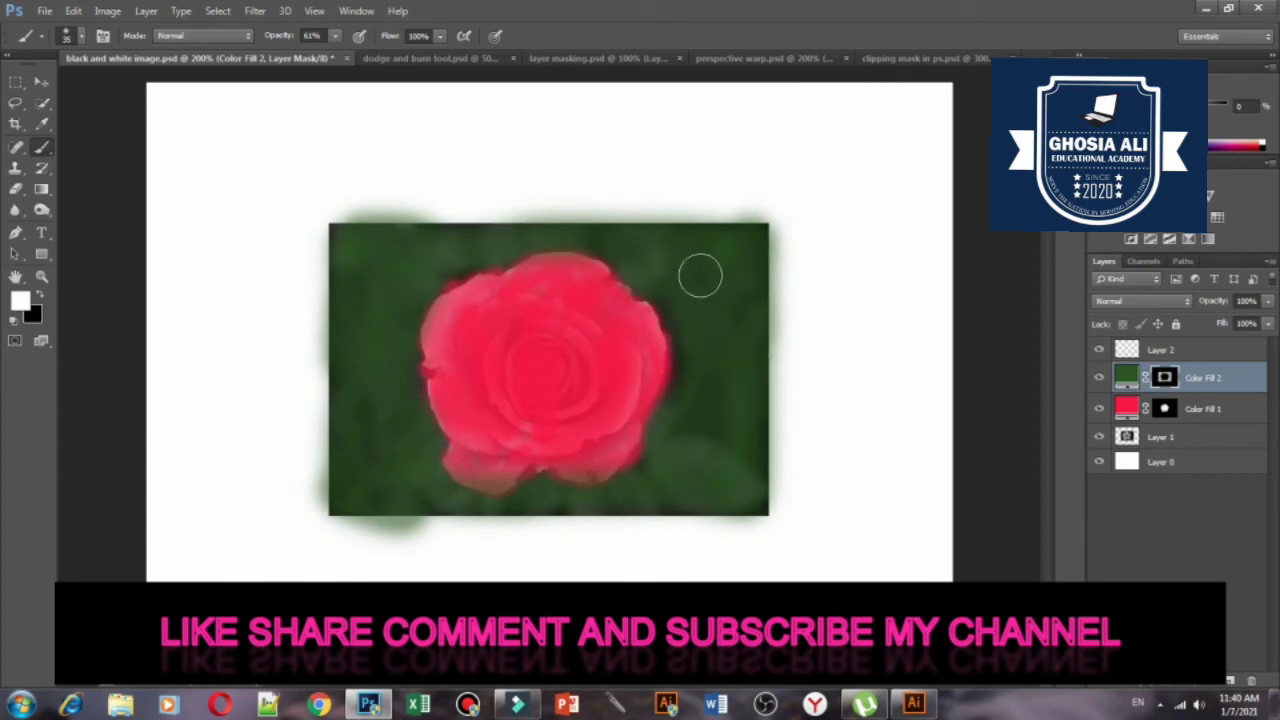
click(335, 37)
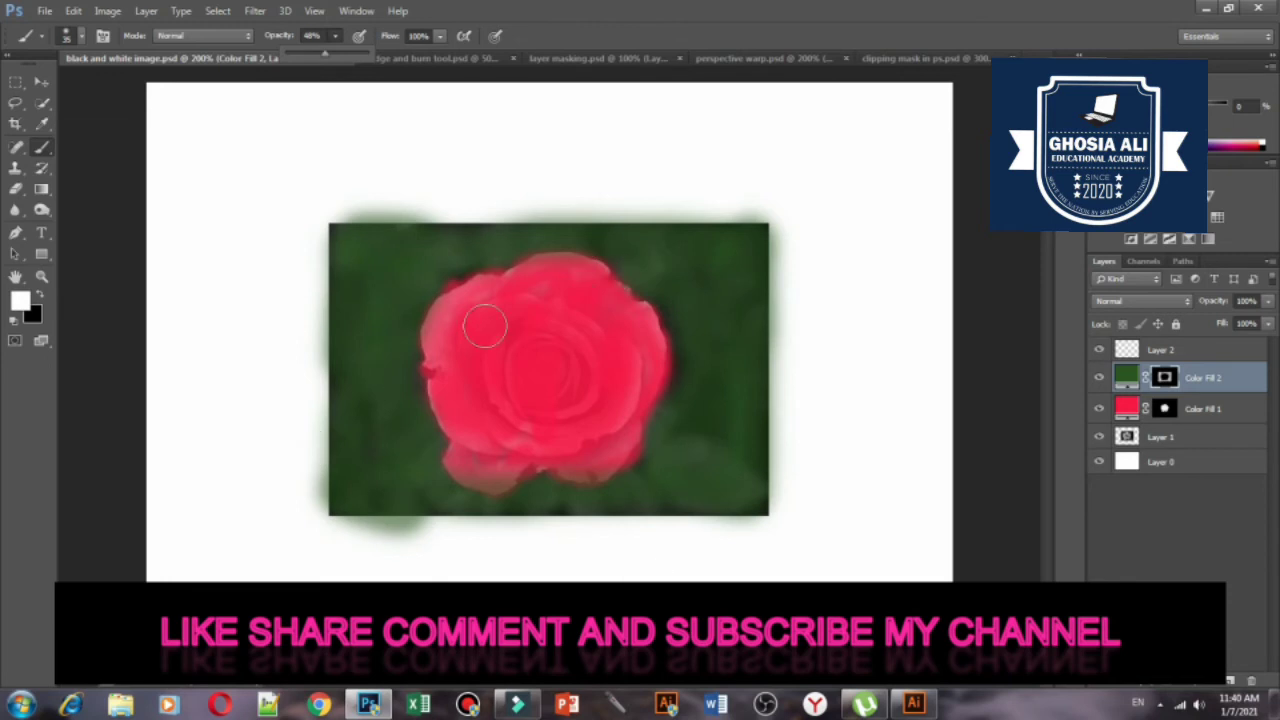
drag(400, 275, 400, 465)
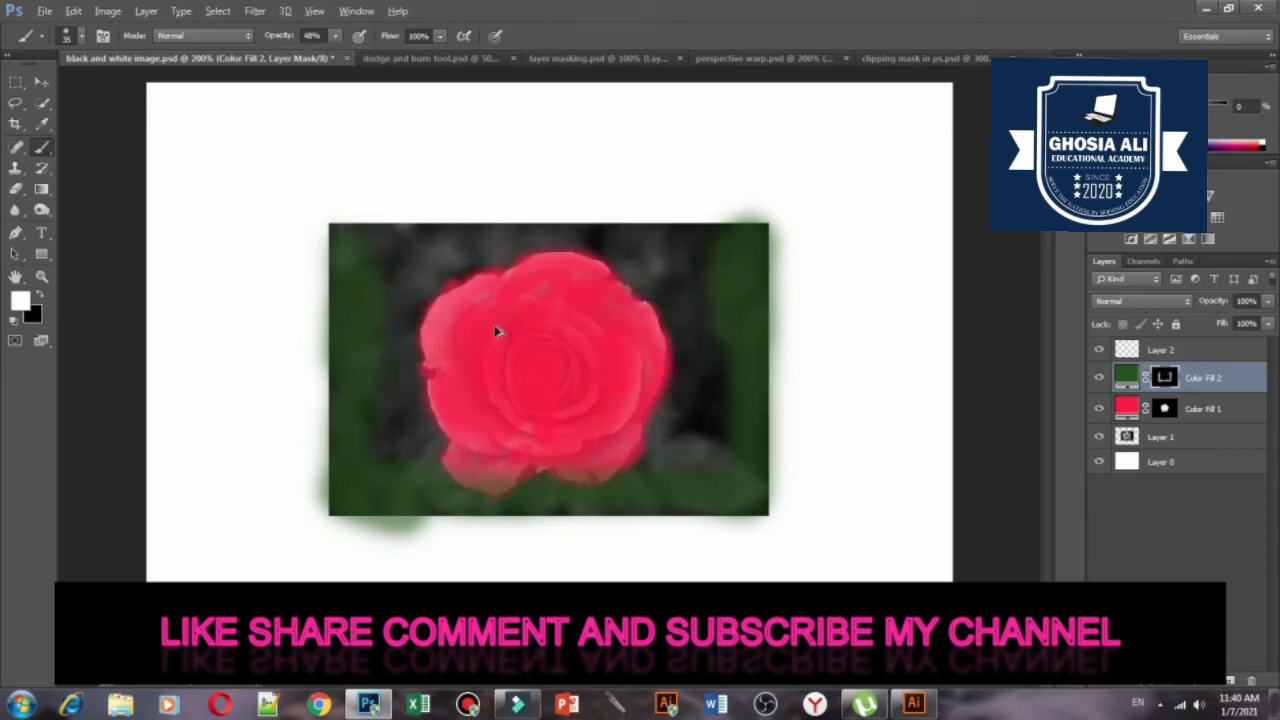
Refill Color Fill 2's mask with black and repaint the background at 26% brush opacity.
key(ctrl+BackSpace)
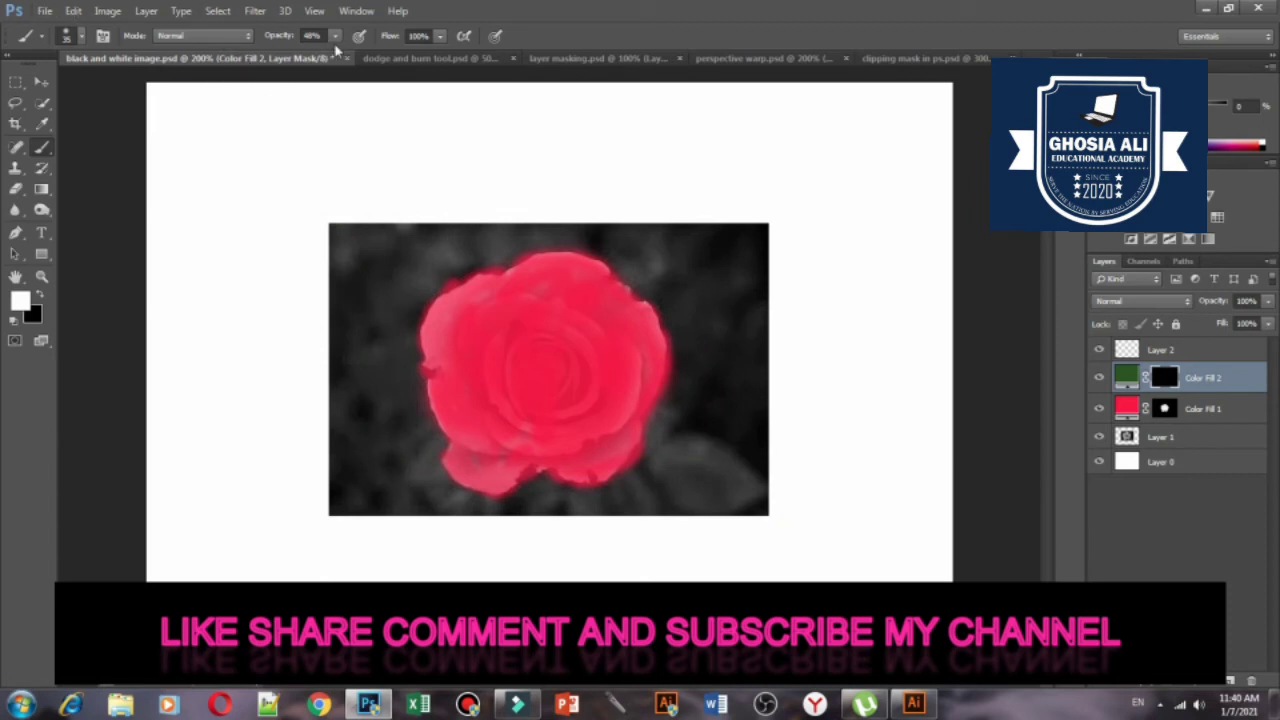
click(335, 42)
drag(318, 57, 314, 57)
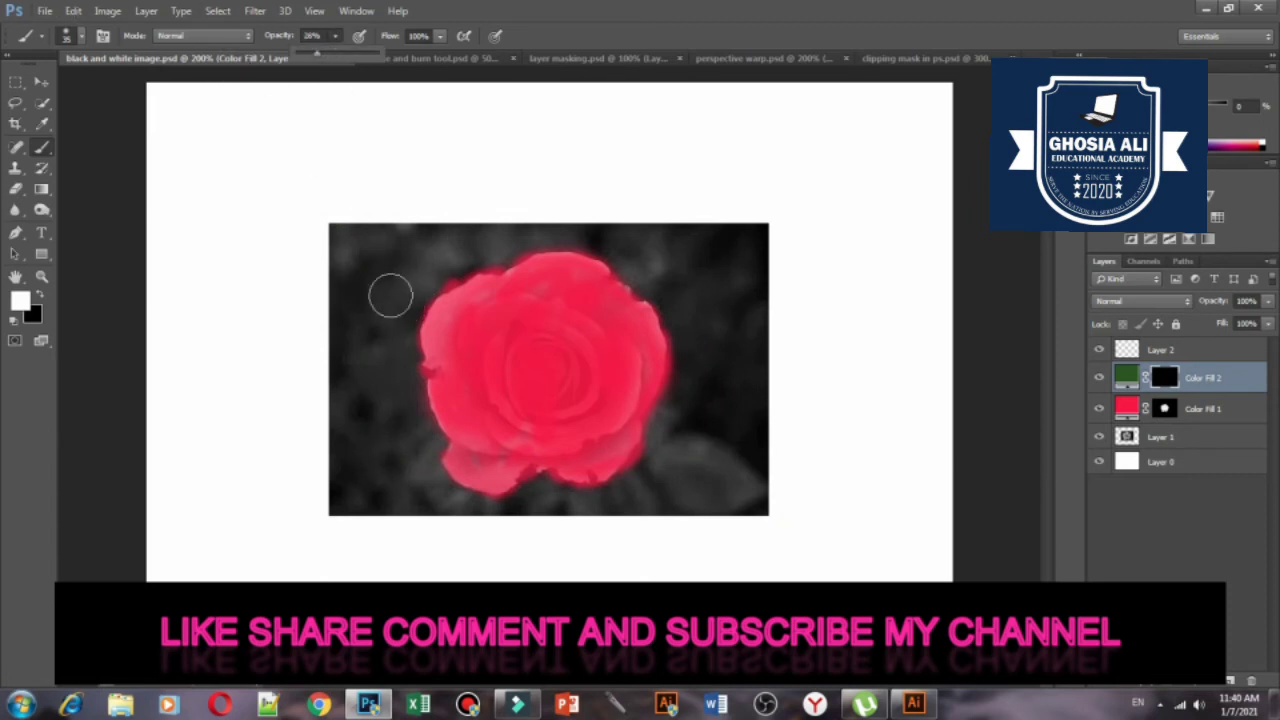
click(360, 250)
mouse_move(346, 277)
mouse_down()
mouse_move(358, 489)
mouse_move(343, 449)
mouse_move(337, 269)
mouse_move(397, 240)
mouse_move(399, 334)
mouse_move(437, 243)
mouse_move(491, 249)
mouse_move(449, 237)
mouse_move(686, 229)
mouse_move(694, 257)
mouse_move(645, 278)
mouse_move(749, 243)
mouse_move(760, 432)
mouse_move(717, 506)
mouse_move(623, 506)
mouse_move(749, 506)
mouse_move(697, 420)
mouse_move(663, 400)
mouse_move(683, 437)
mouse_move(666, 257)
mouse_move(728, 363)
mouse_move(726, 303)
mouse_move(646, 491)
mouse_move(360, 494)
mouse_move(409, 397)
mouse_move(369, 303)
mouse_up()
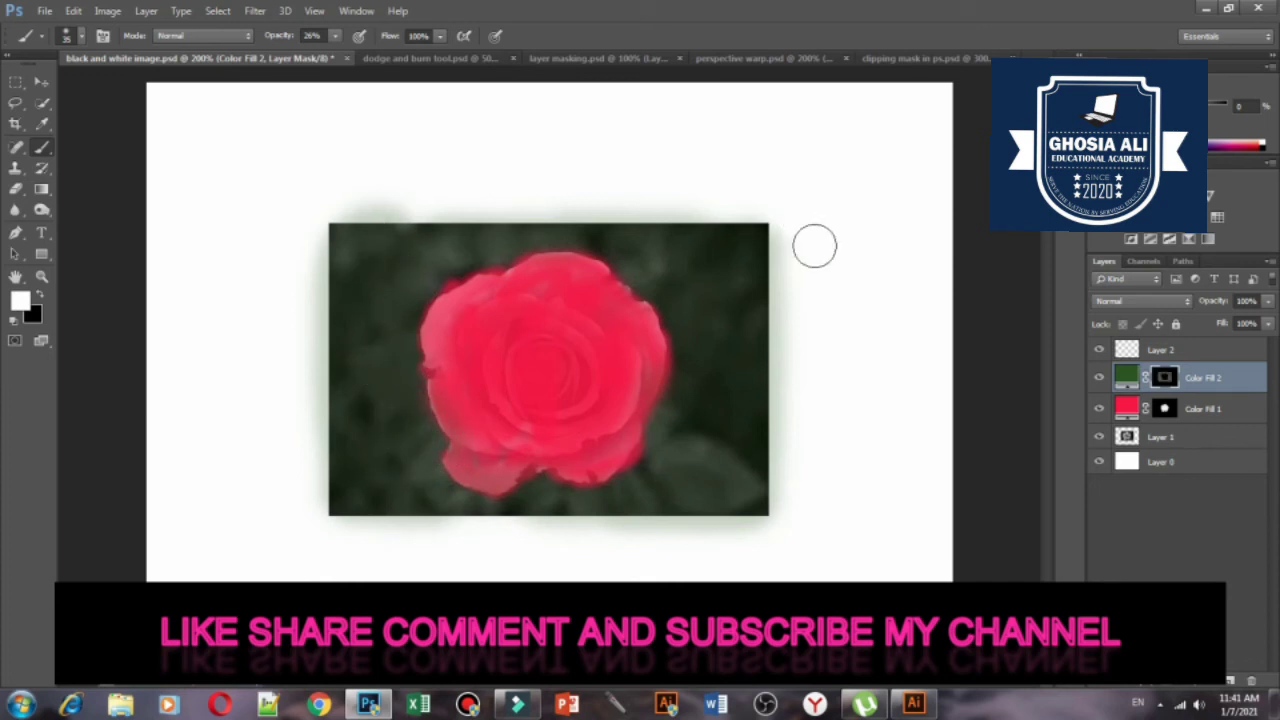
click(1125, 412)
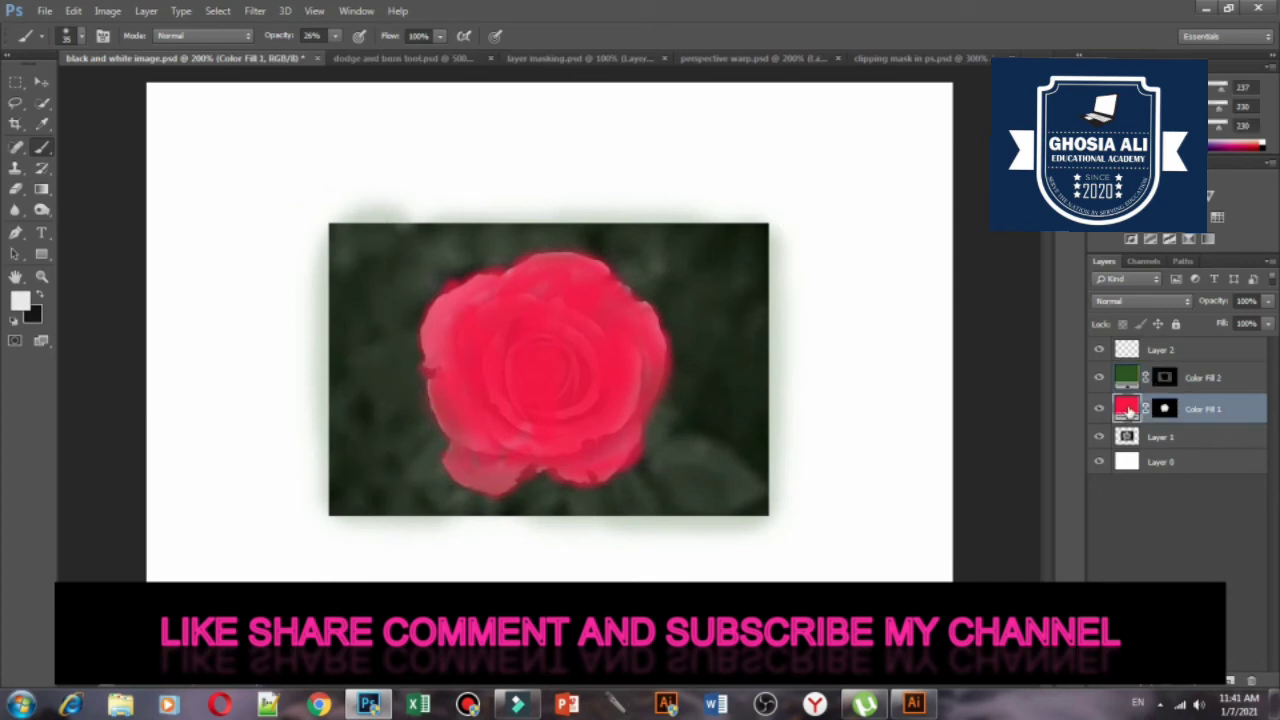
Rasterize Color Fill 1 and brush a lighter pink over the rose's centre and upper petals.
click(556, 380)
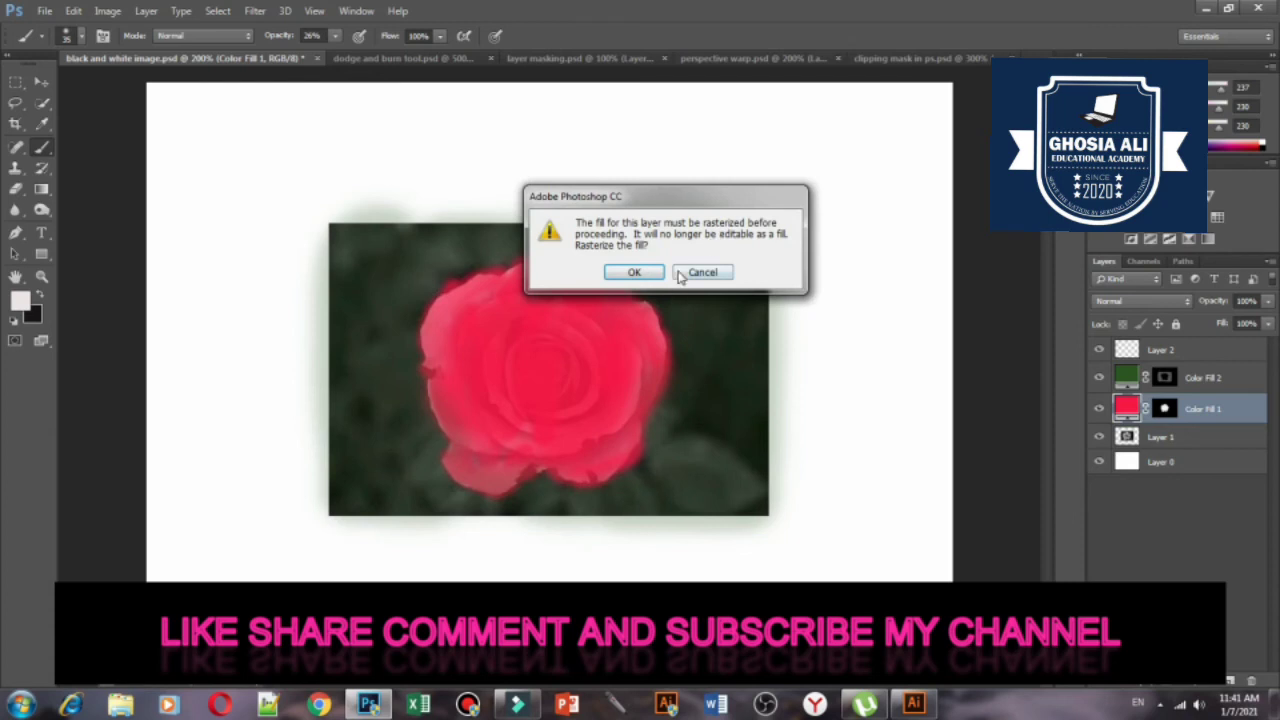
click(634, 273)
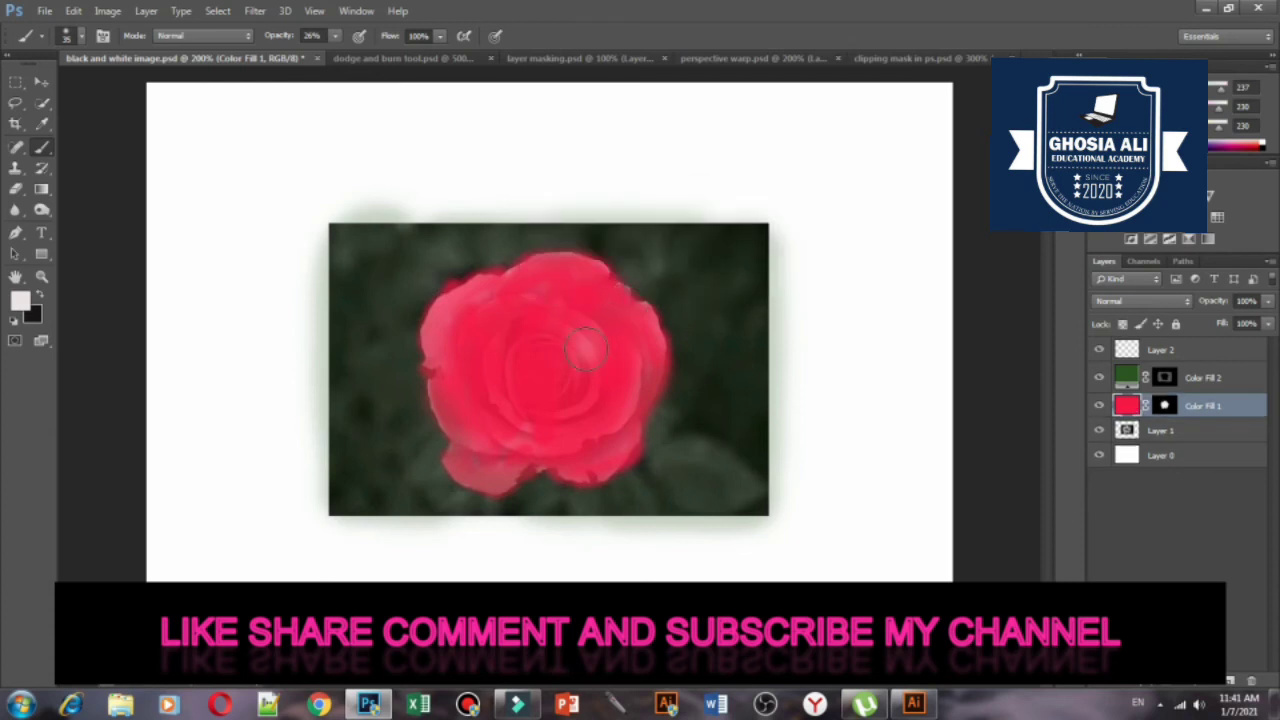
mouse_move(551, 310)
mouse_down()
mouse_move(446, 318)
mouse_move(590, 290)
mouse_move(642, 347)
mouse_move(646, 400)
mouse_move(578, 460)
mouse_move(462, 462)
mouse_move(468, 420)
mouse_move(609, 405)
mouse_move(531, 350)
mouse_move(578, 275)
mouse_move(555, 392)
mouse_up()
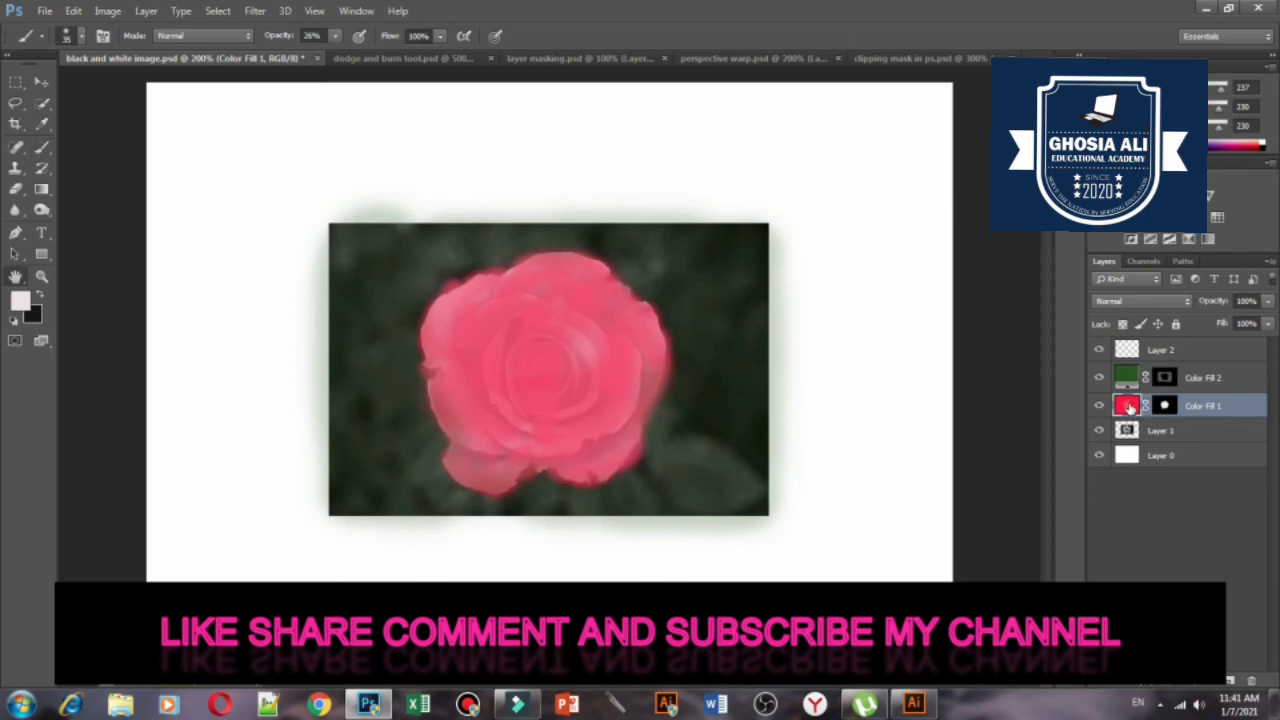
double_click(1129, 407)
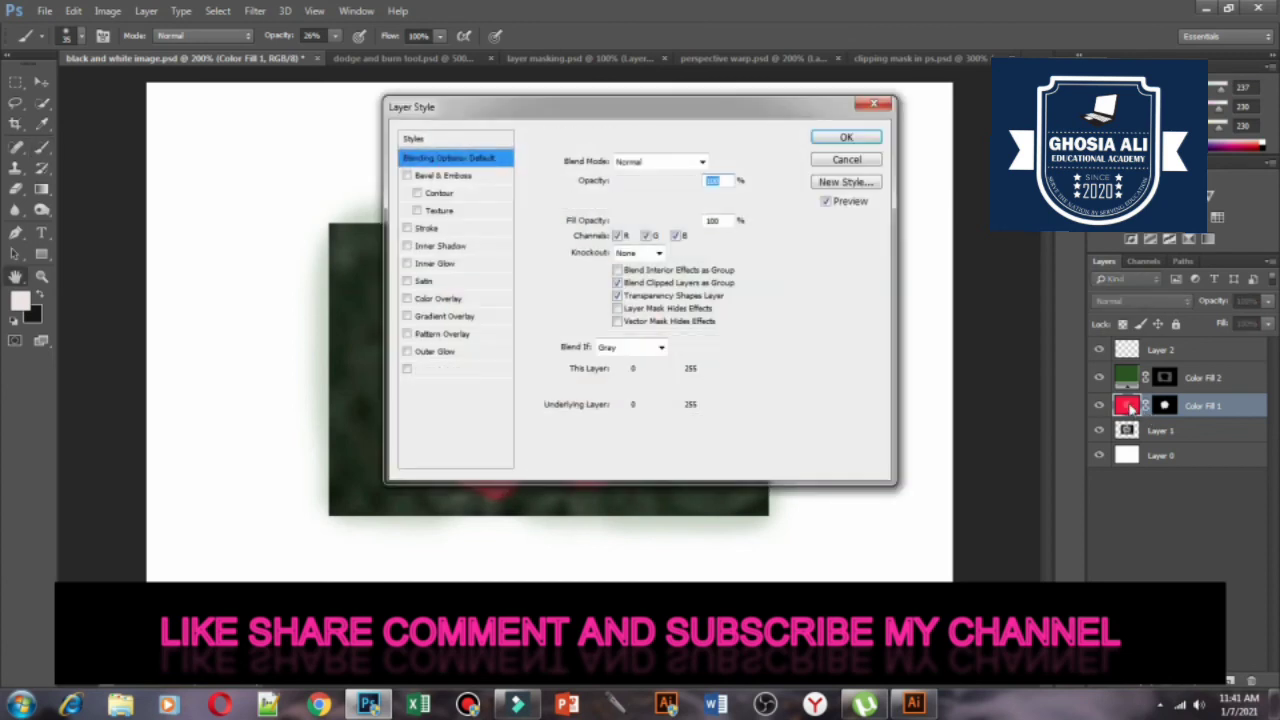
click(866, 139)
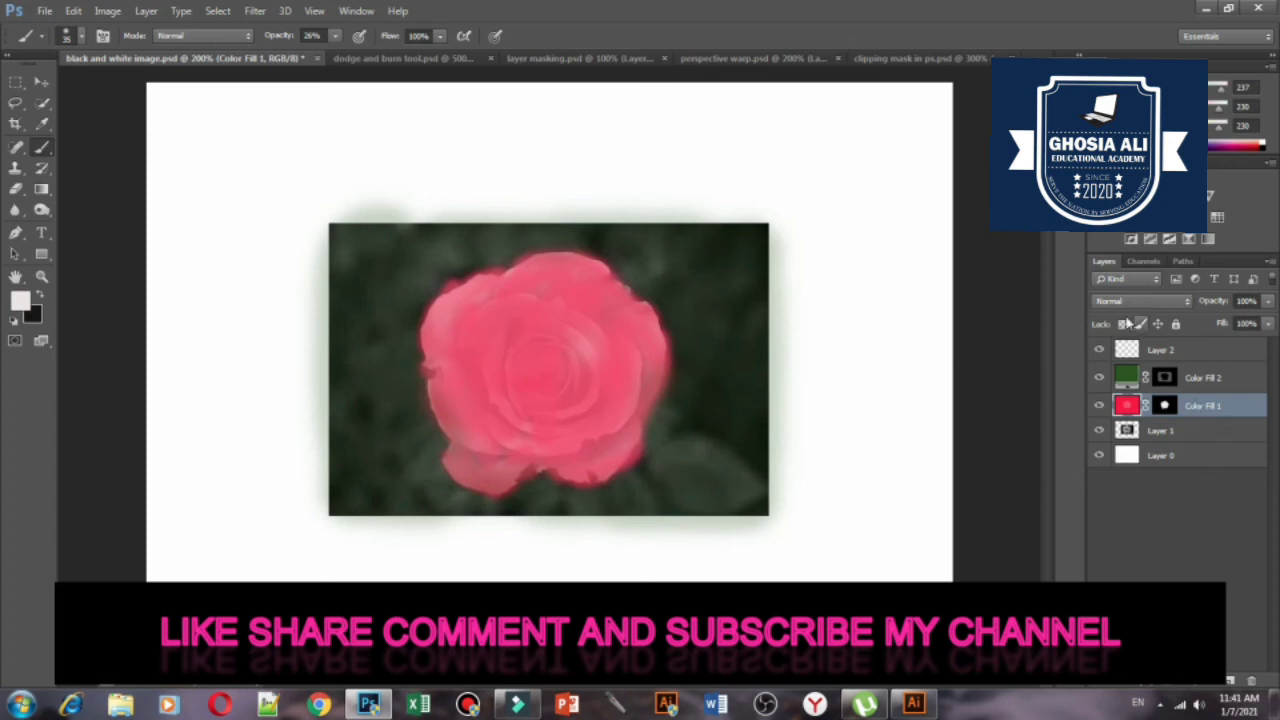
click(1164, 405)
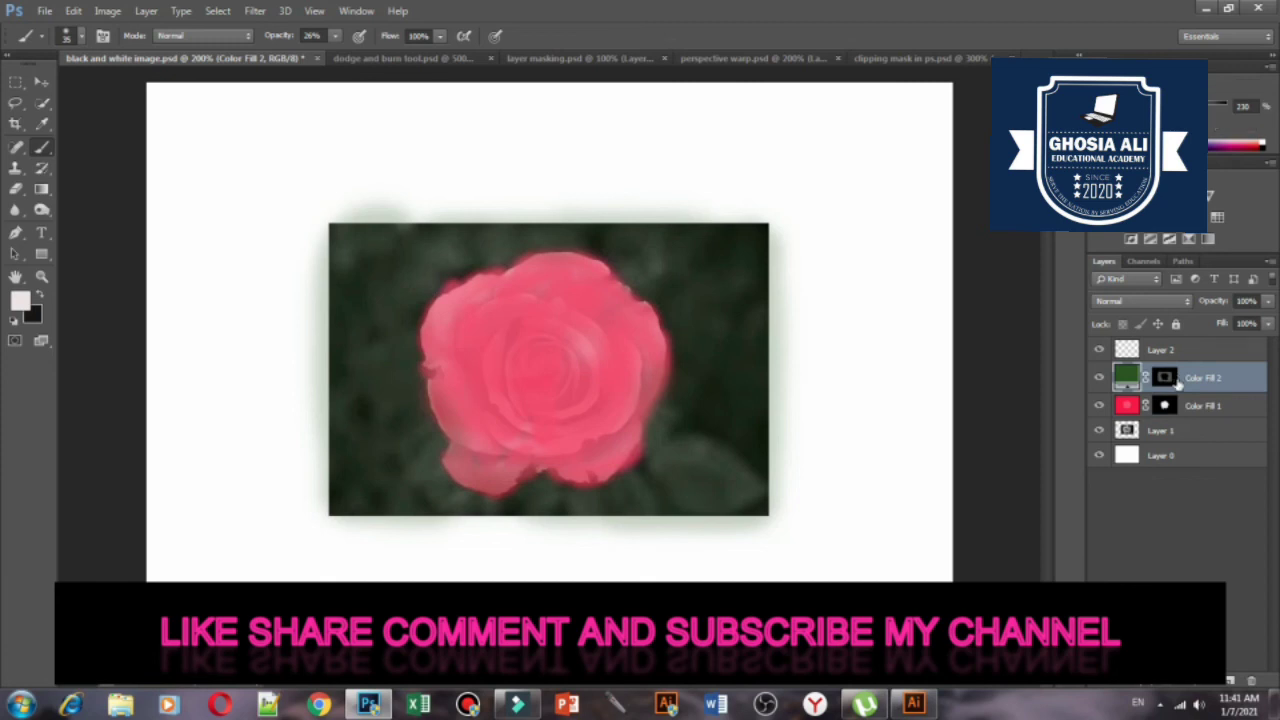
click(1127, 405)
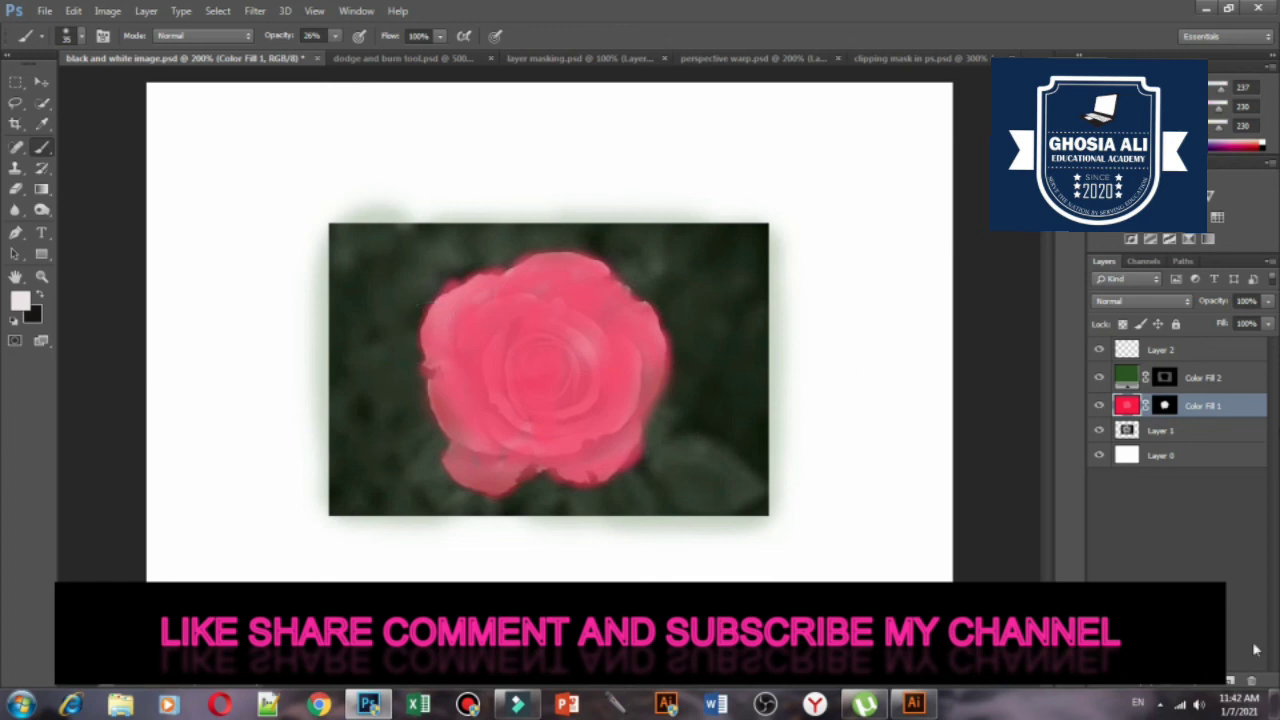
click(1160, 704)
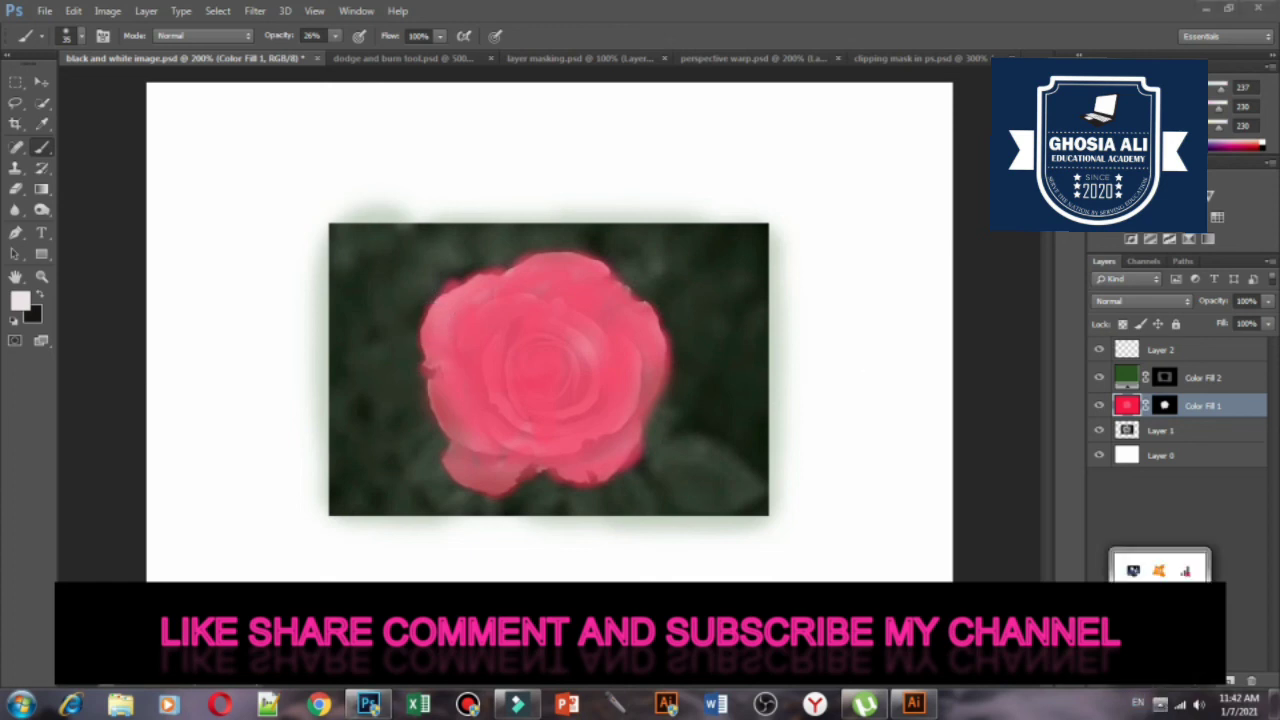